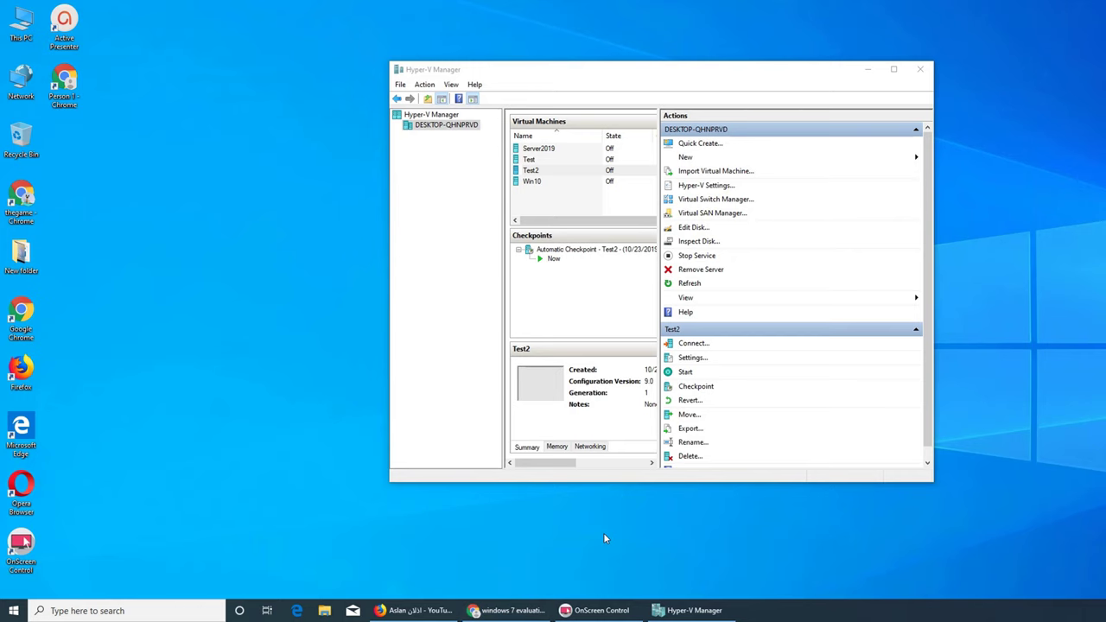
- Bring the Chrome window with the 'windows 7 evaluation iso' Google results to the front
click(509, 610)
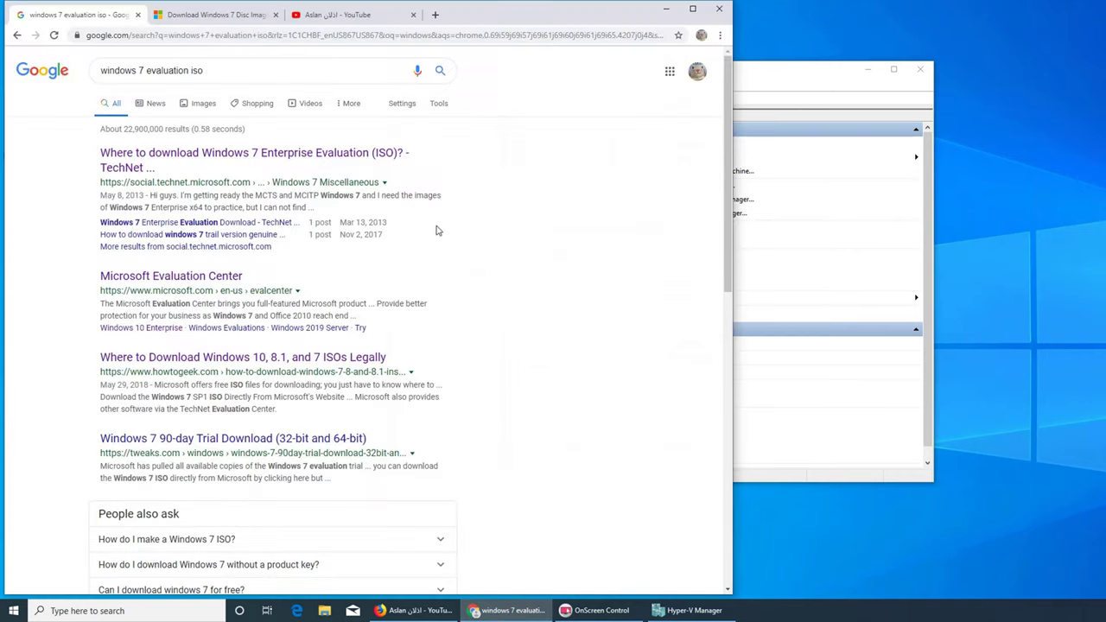
- Open the first TechNet result in a new tab, look at it, and close it
right_click(231, 154)
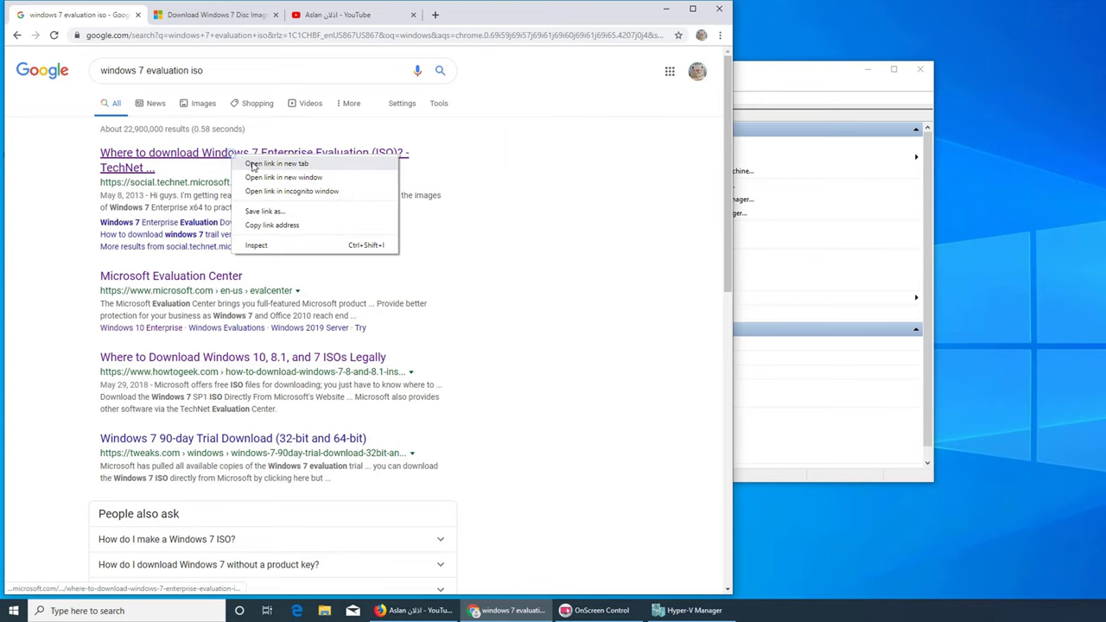
click(252, 164)
click(183, 23)
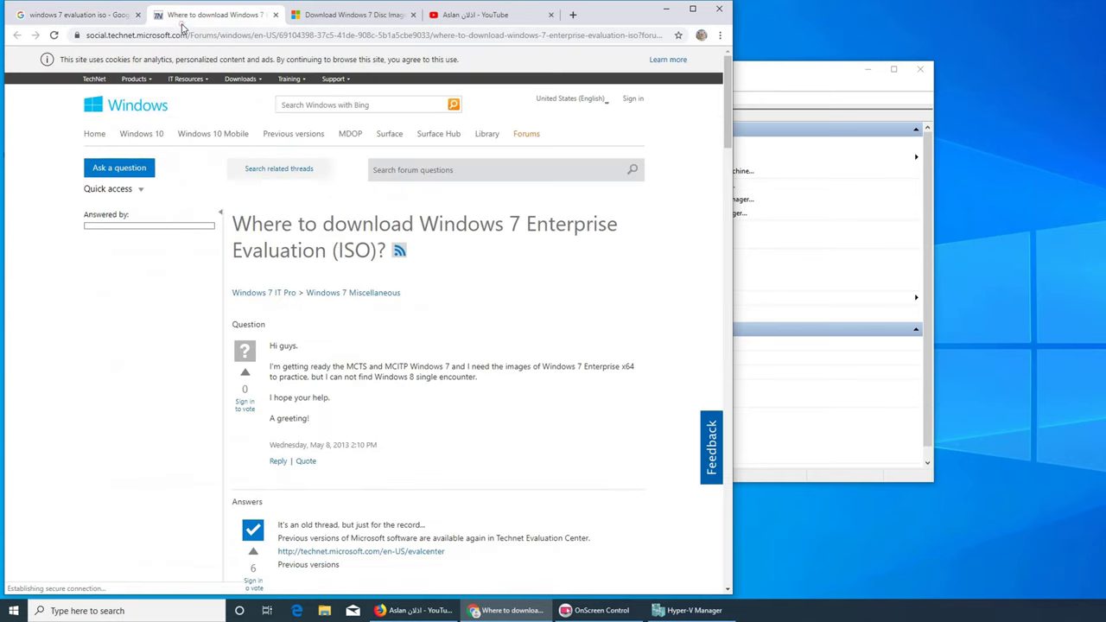
click(274, 15)
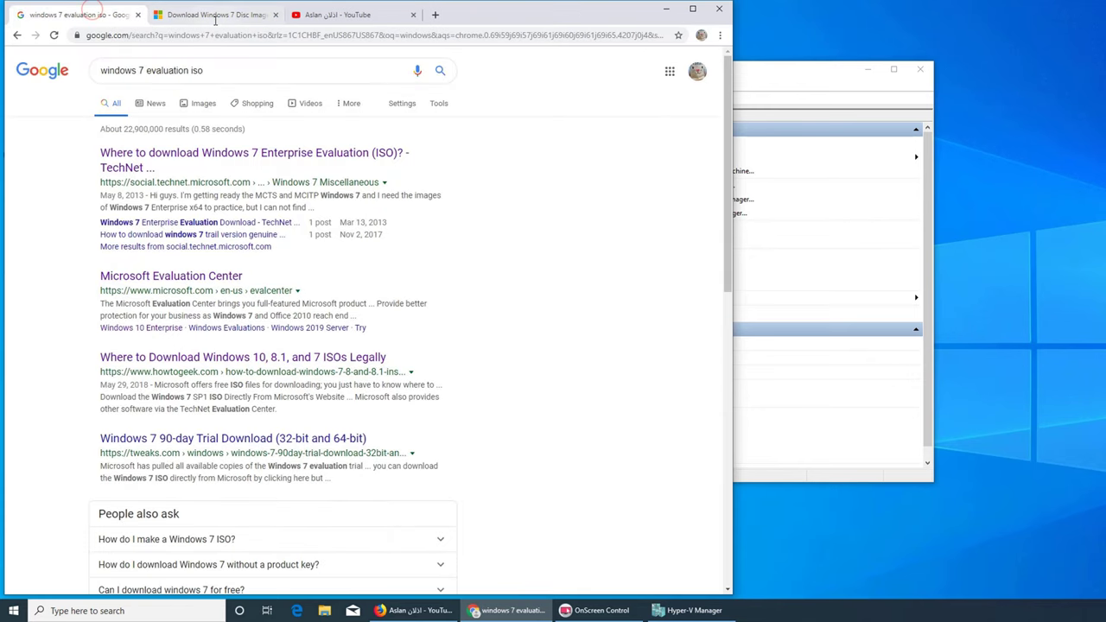
- Browse the Evaluation Center's Windows products in a new tab, then return to the Download Windows 7 page
right_click(183, 275)
right_click(145, 277)
click(177, 285)
click(205, 18)
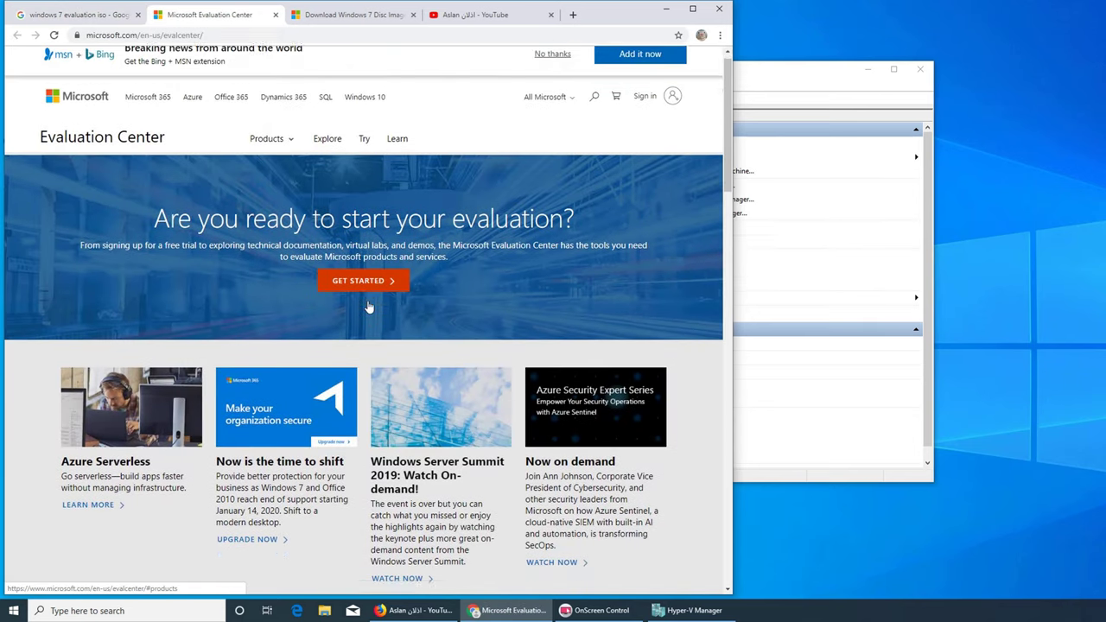
scroll(368, 306, down, 10)
scroll(339, 301, down, 10)
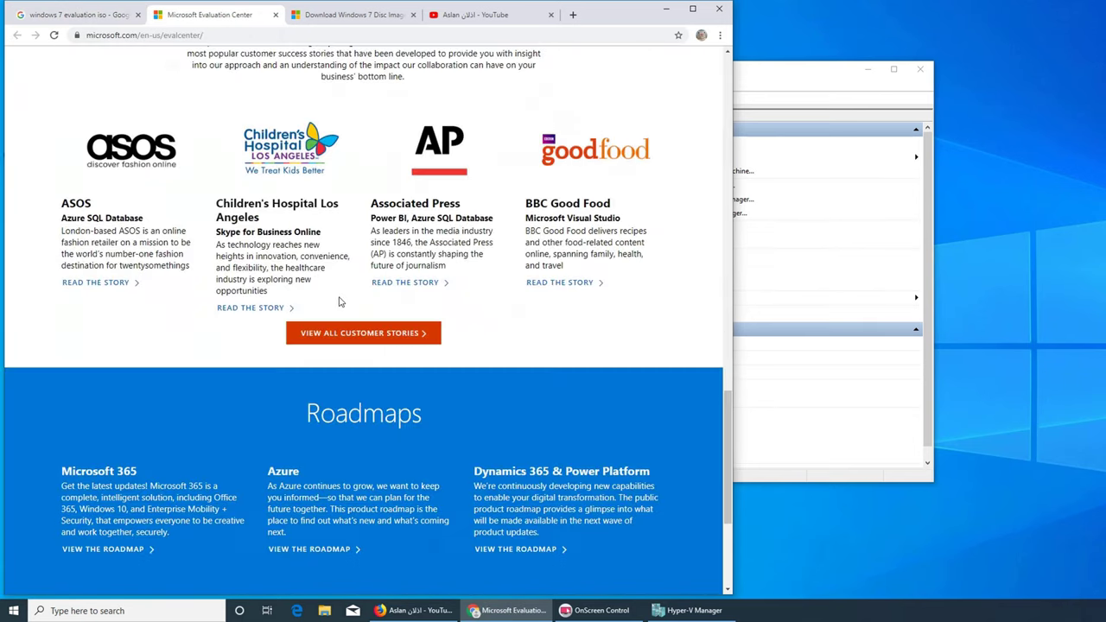
scroll(340, 302, up, 20)
scroll(339, 301, down, 12)
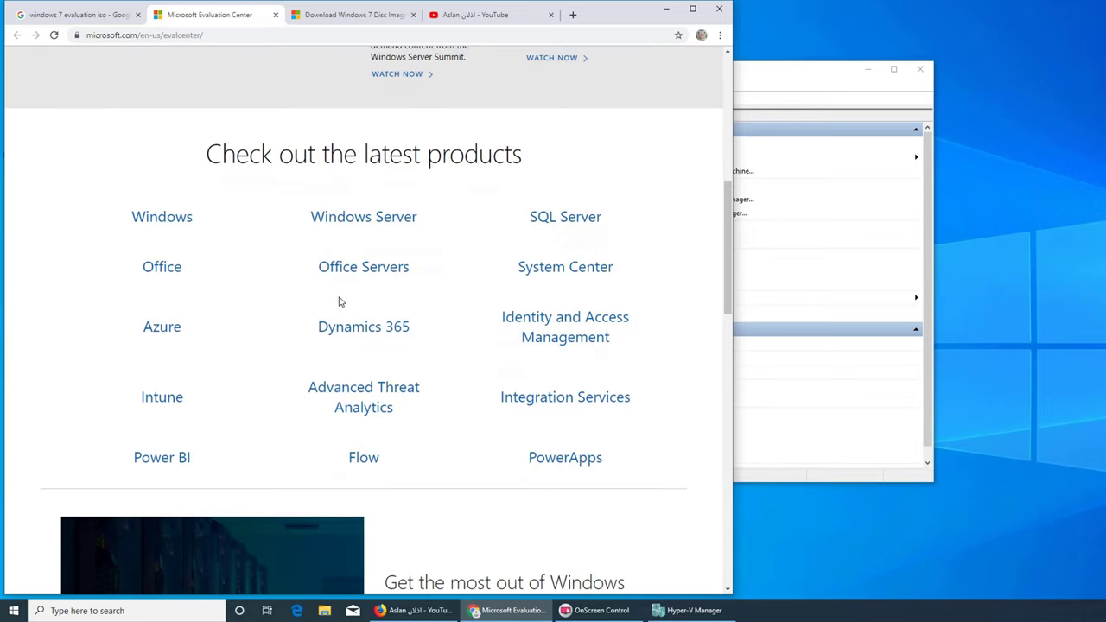
click(181, 216)
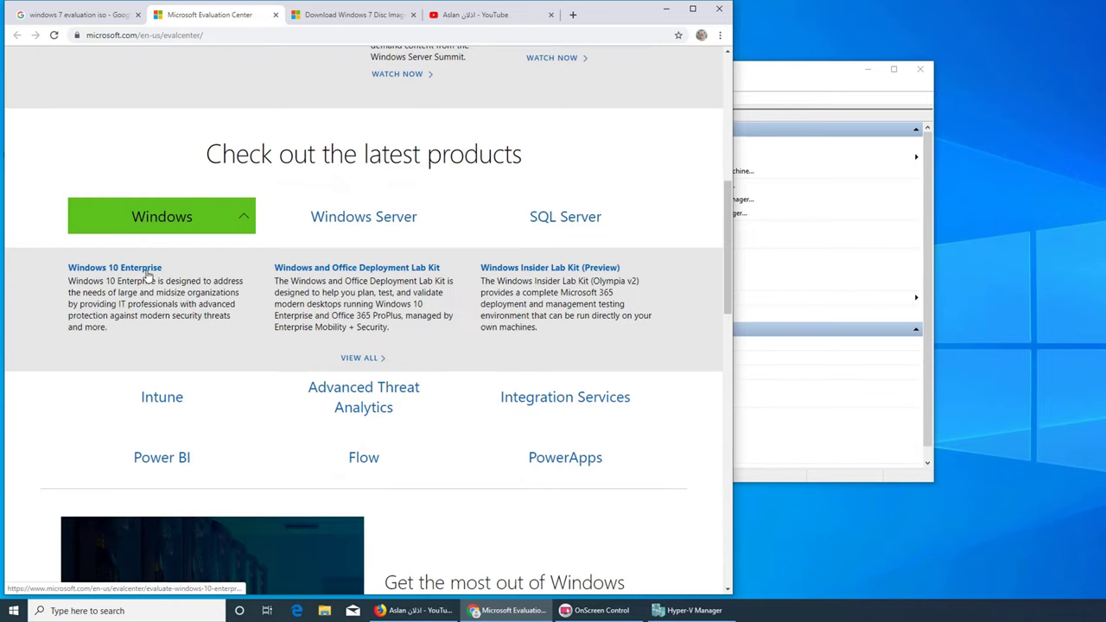
click(275, 15)
click(221, 15)
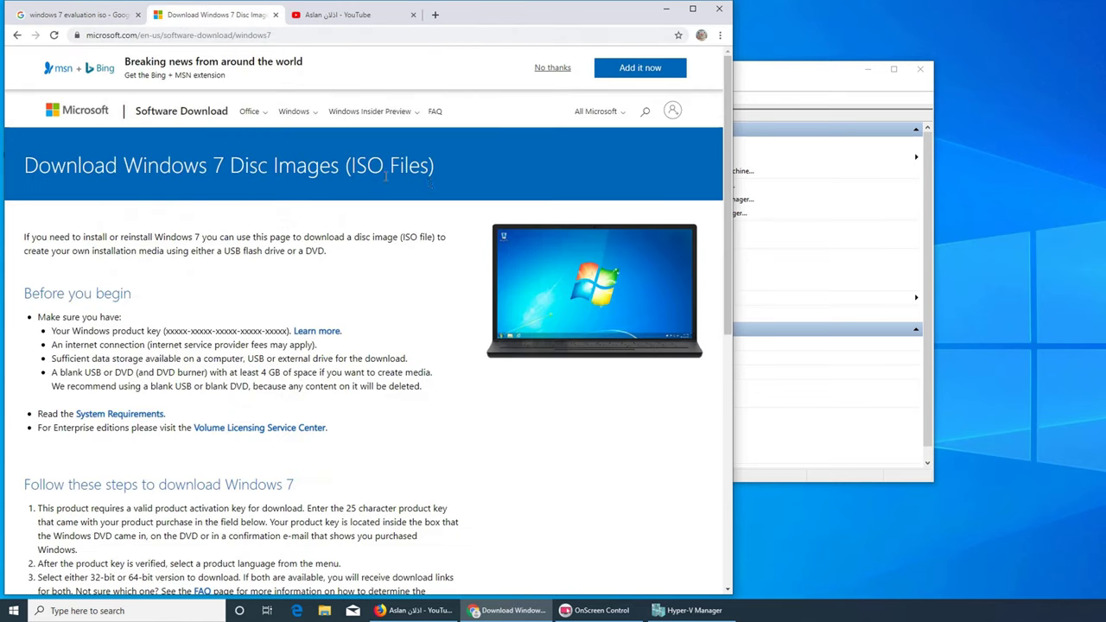
scroll(450, 193, down, 2)
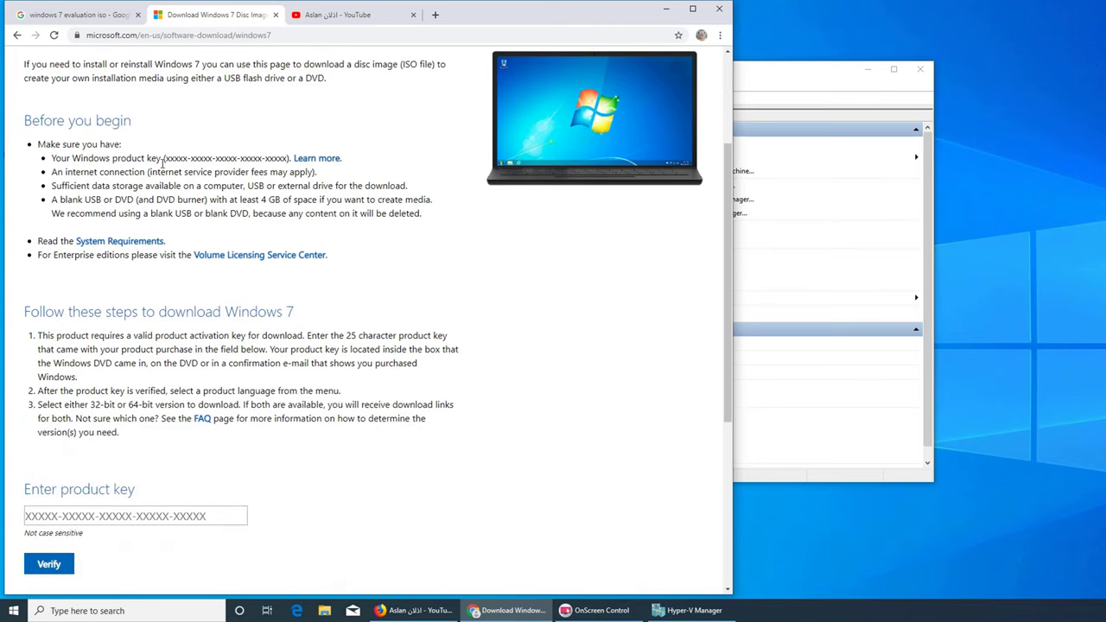
click(82, 516)
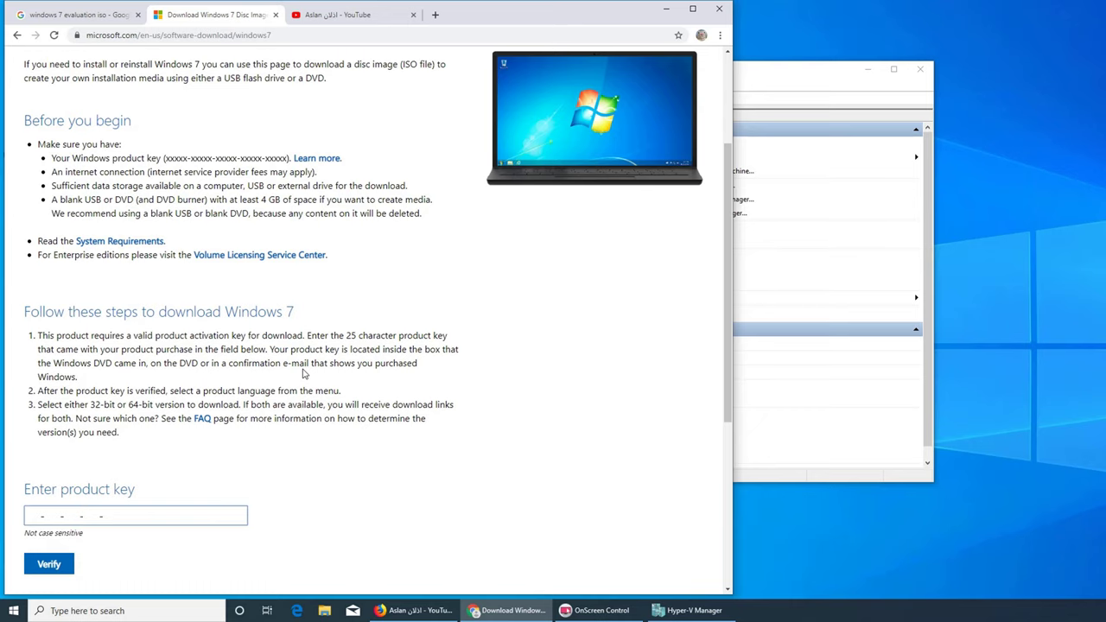
scroll(302, 373, down, 2)
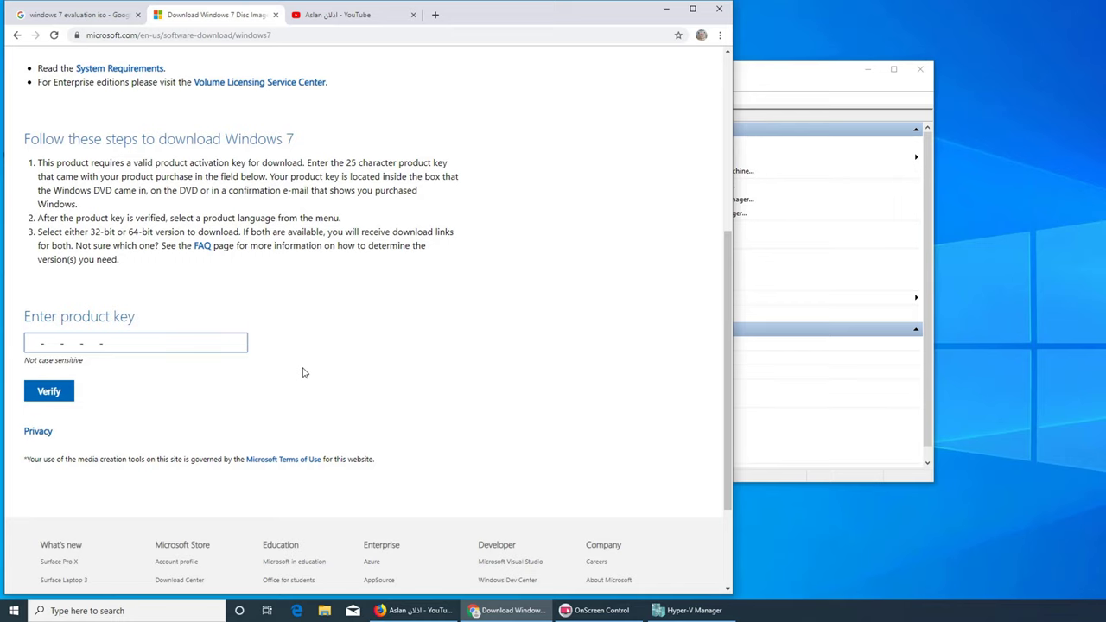
scroll(303, 373, up, 2)
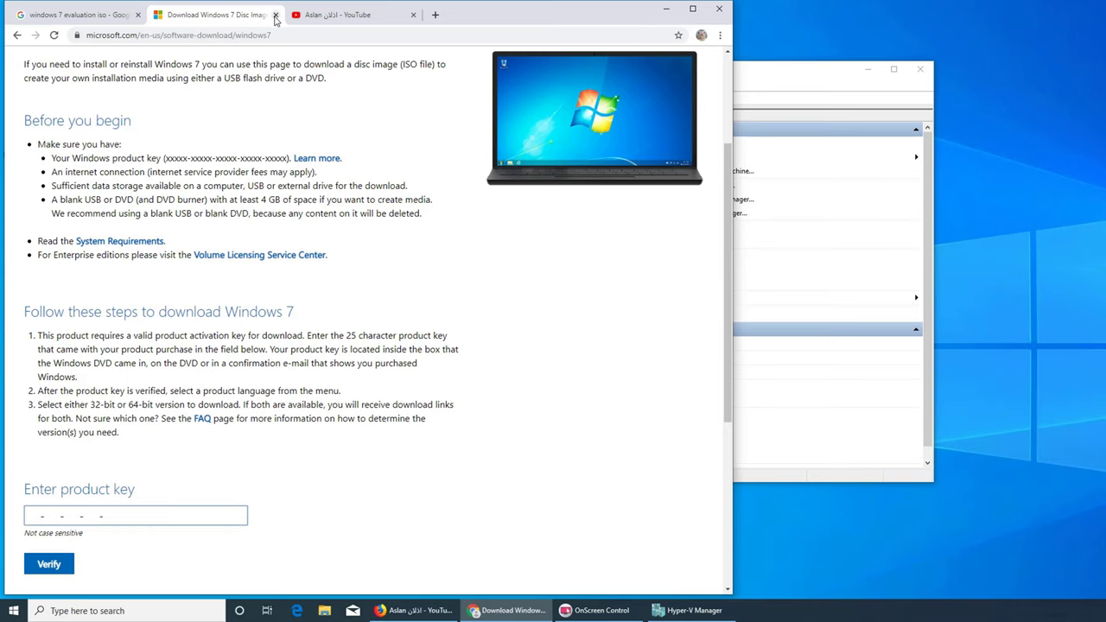
- Close the Download Windows 7 tab and open the TechNet Windows 7 evaluation ISO thread
click(275, 15)
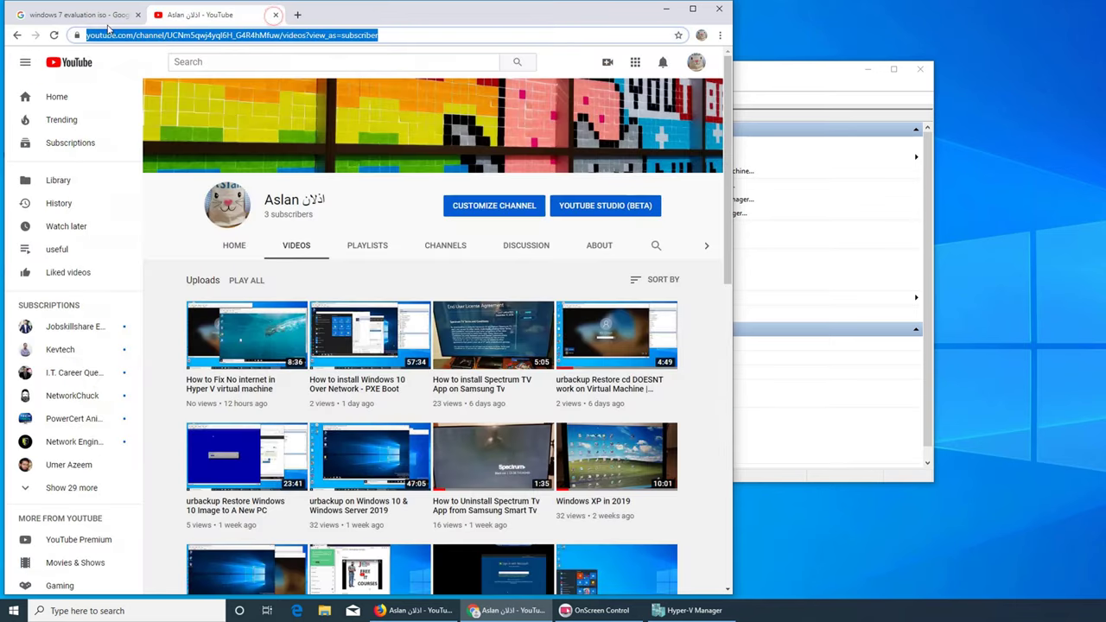
click(98, 20)
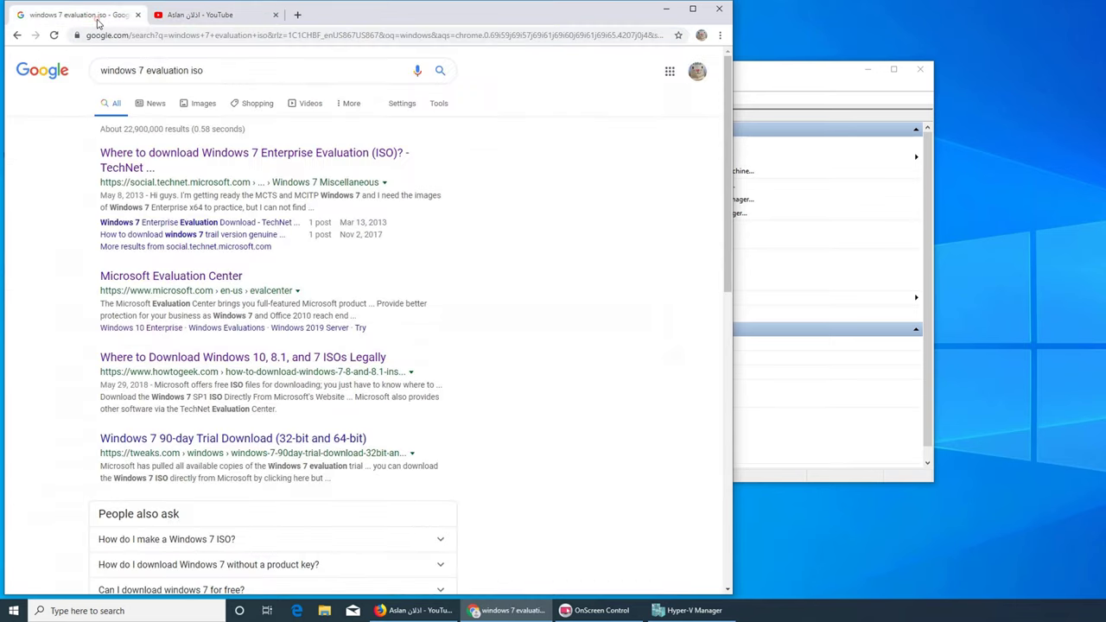
click(266, 160)
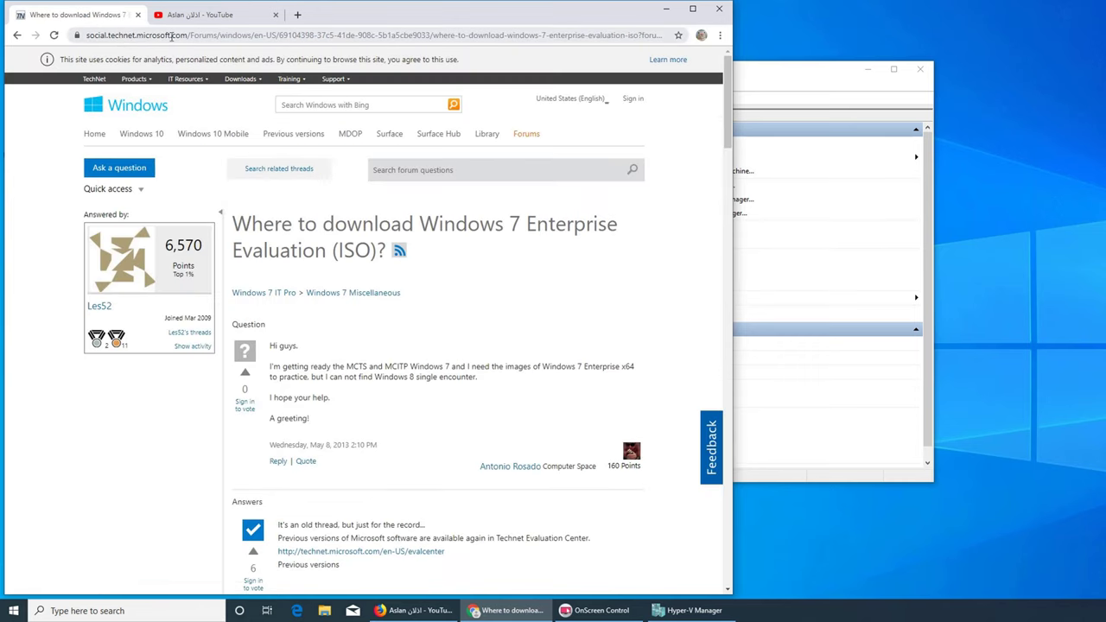
- Read through the thread's answers, then minimize Chrome to the taskbar
scroll(399, 320, down, 7)
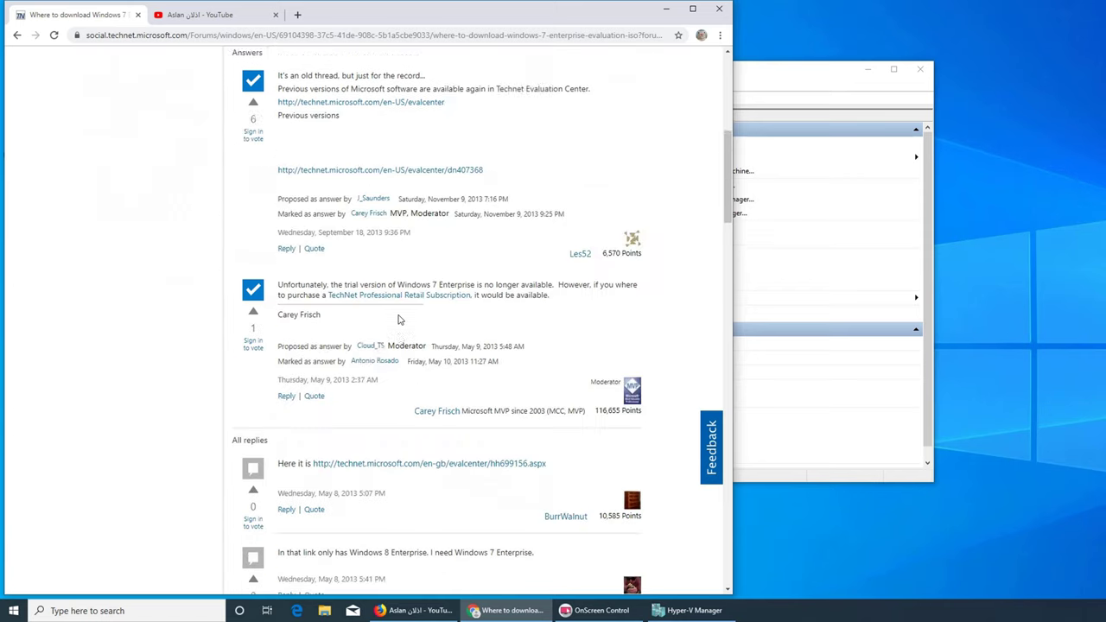
scroll(399, 320, down, 8)
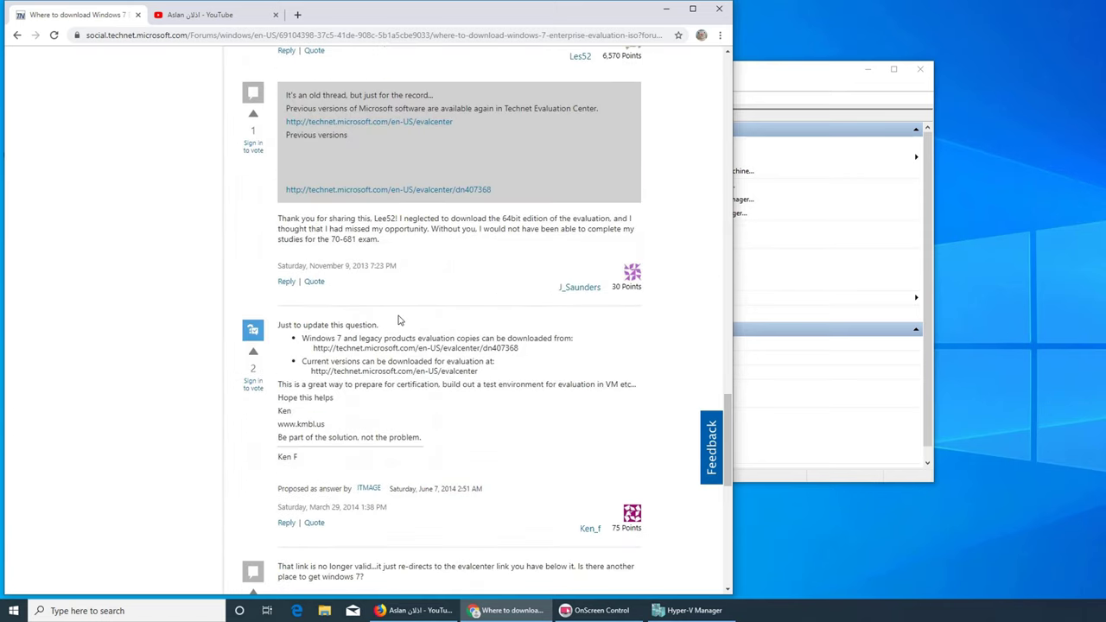
scroll(399, 319, down, 6)
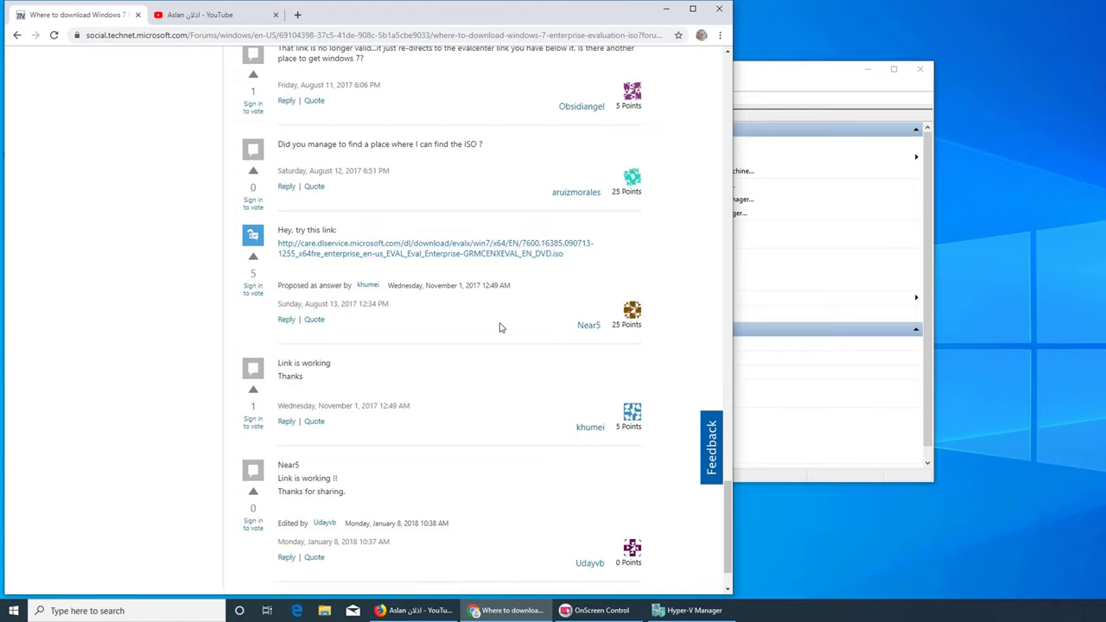
scroll(500, 327, up, 6)
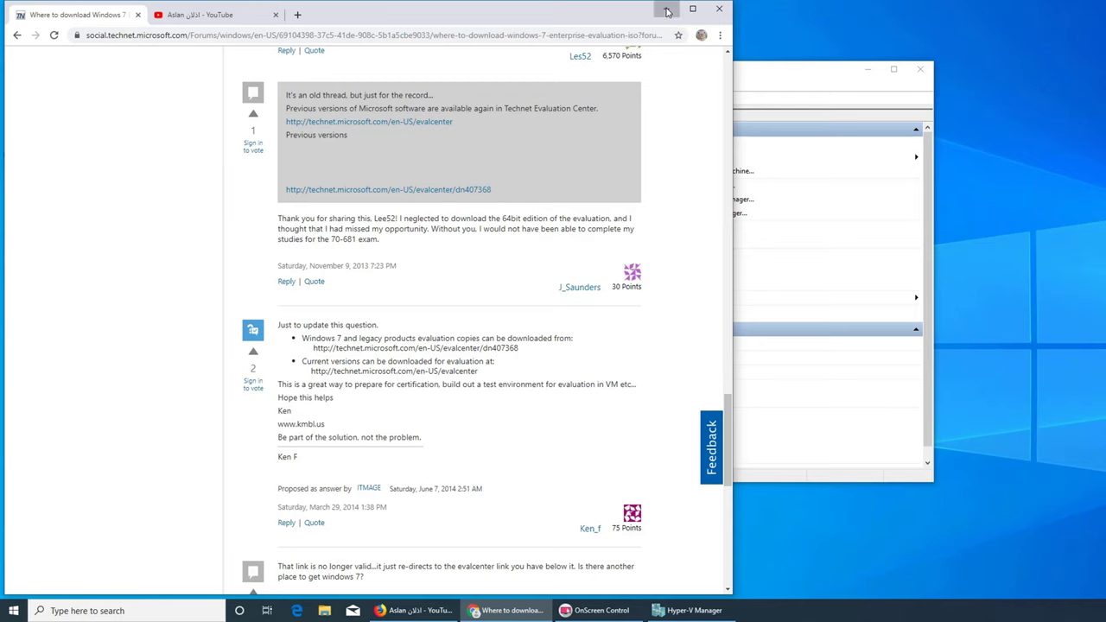
click(667, 11)
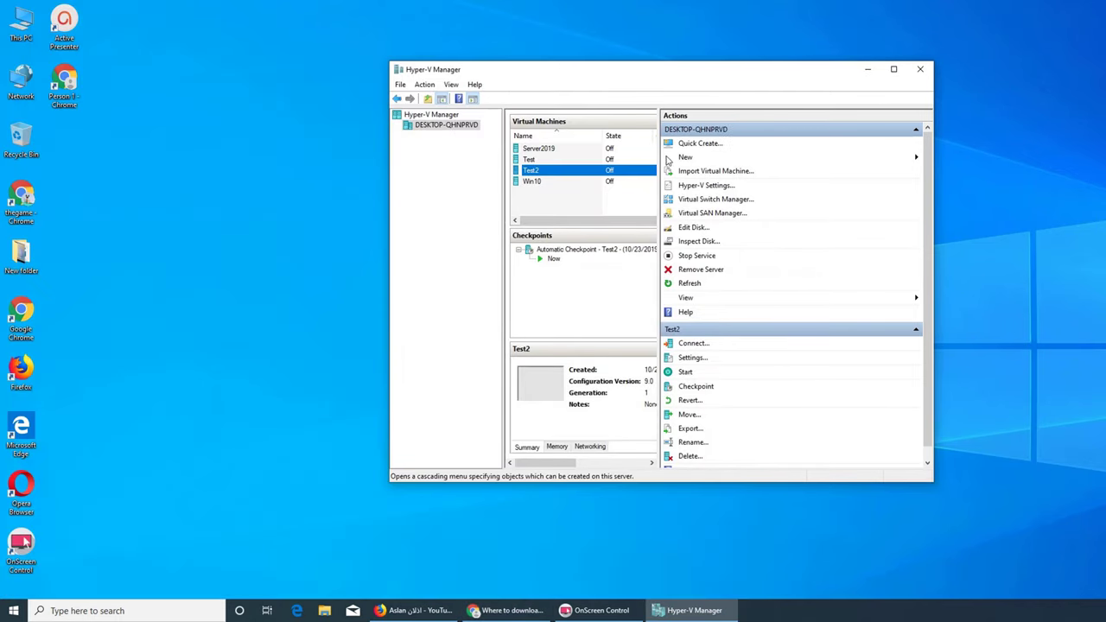
- Start a new virtual machine on the host named Win7, keeping Generation 1
right_click(453, 128)
mouse_move(518, 147)
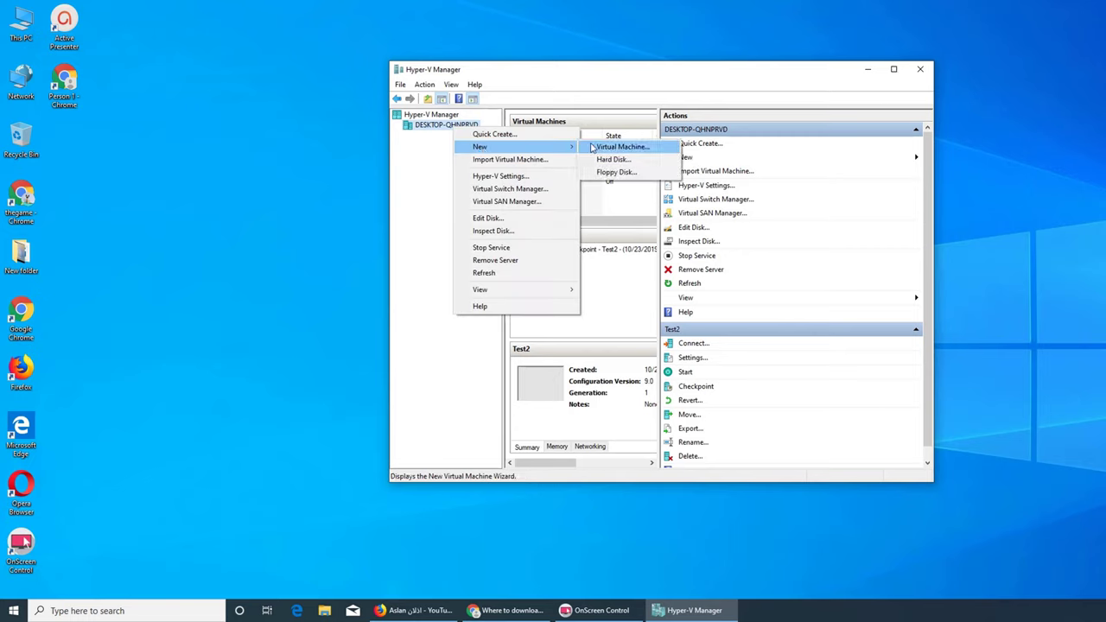
click(593, 148)
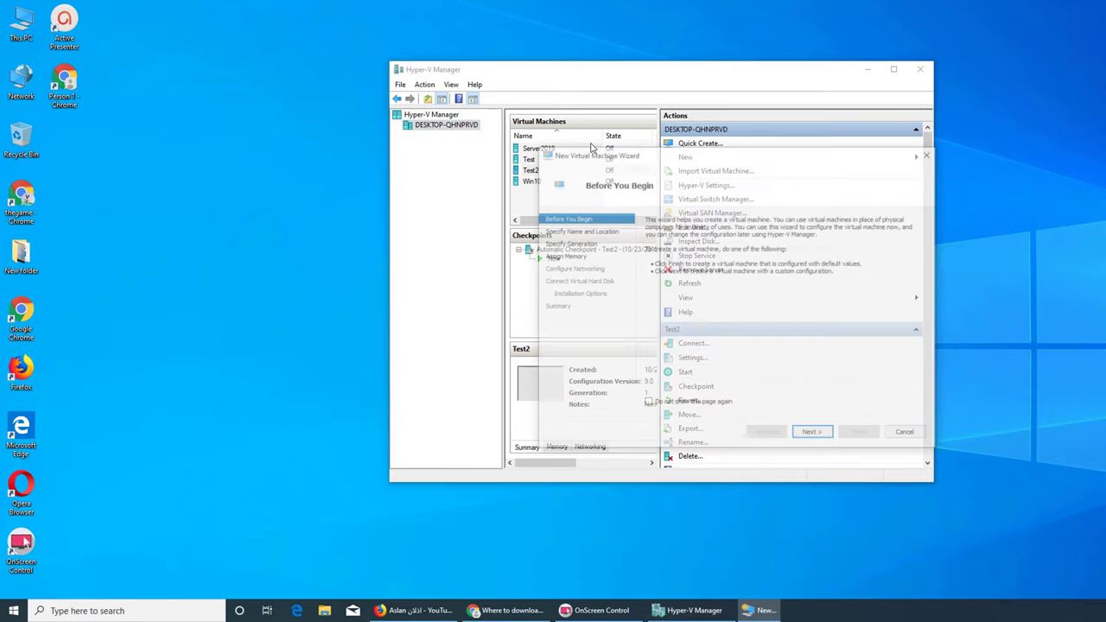
click(831, 441)
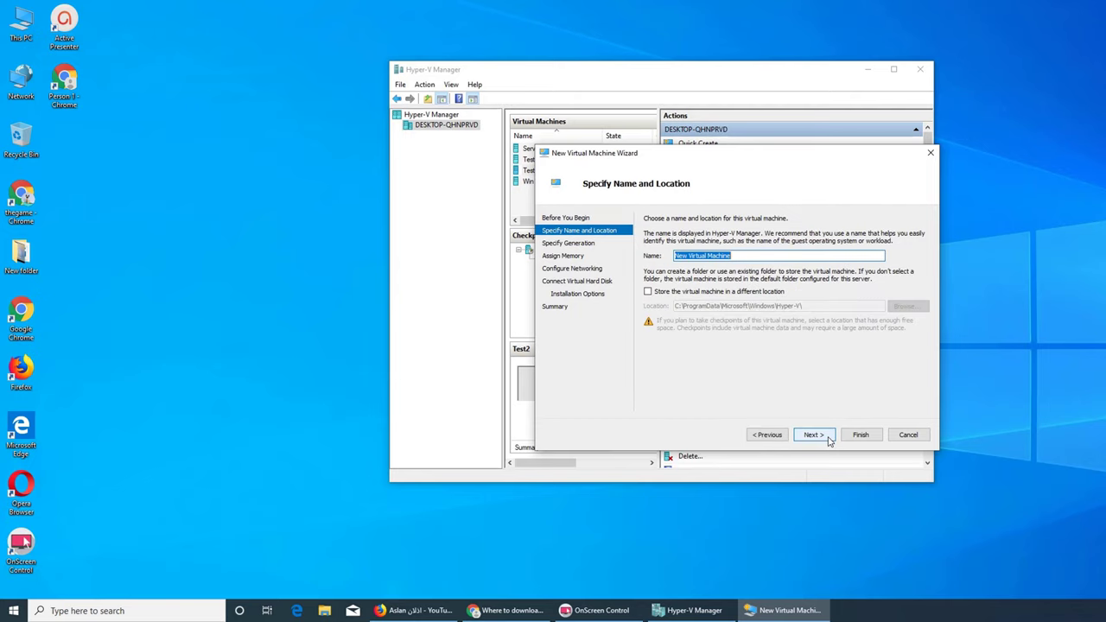
text(Win7)
click(812, 435)
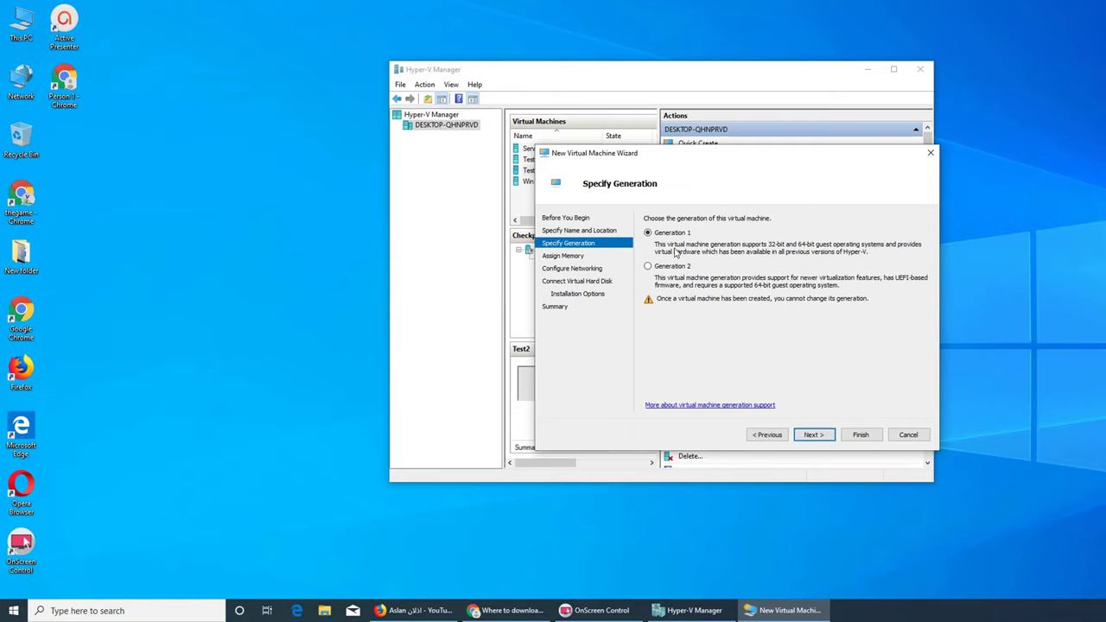
click(812, 435)
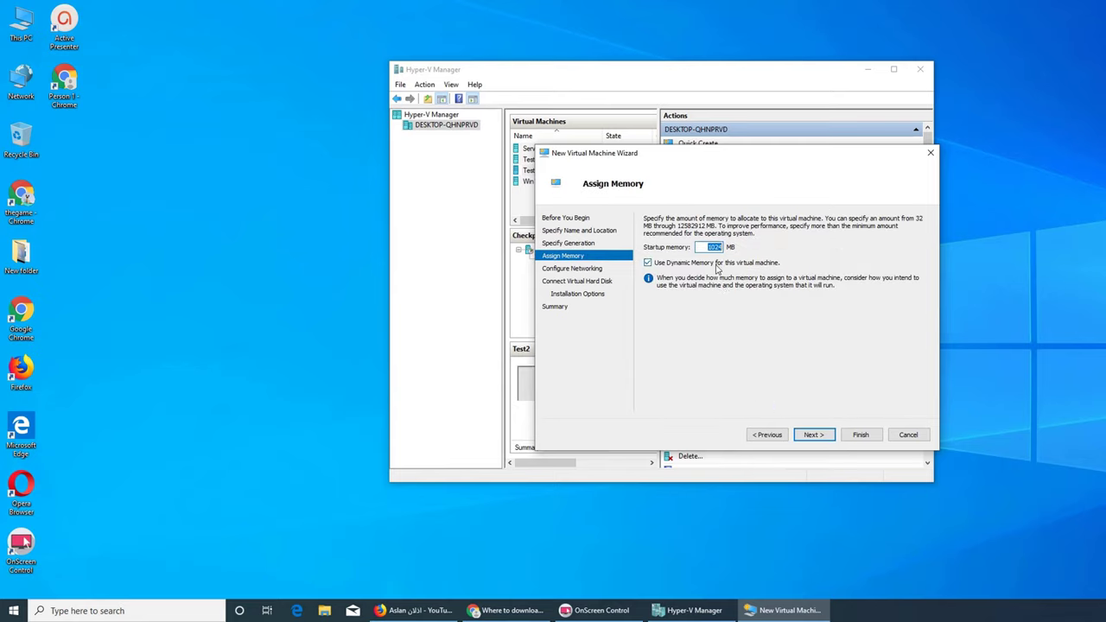
- Give the Win7 VM 2048 MB of memory and connect it to the Default Switch
text(2048)
click(812, 434)
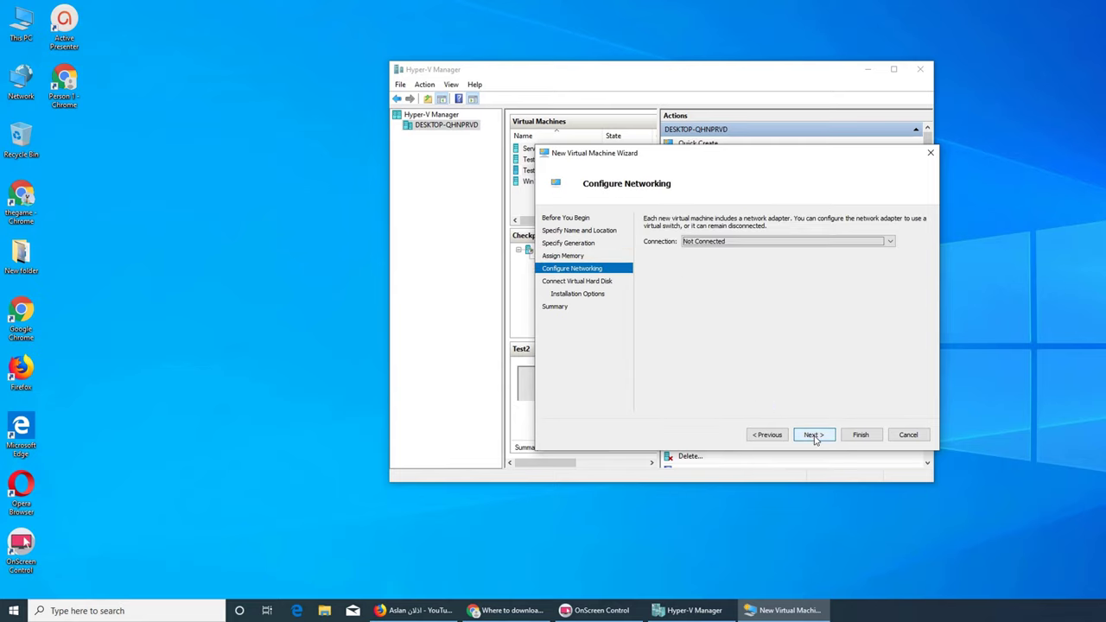
click(724, 241)
click(712, 263)
- Set a 50 GB virtual disk, attach the Windows 7 ISO from Downloads, and finish the VM
click(812, 434)
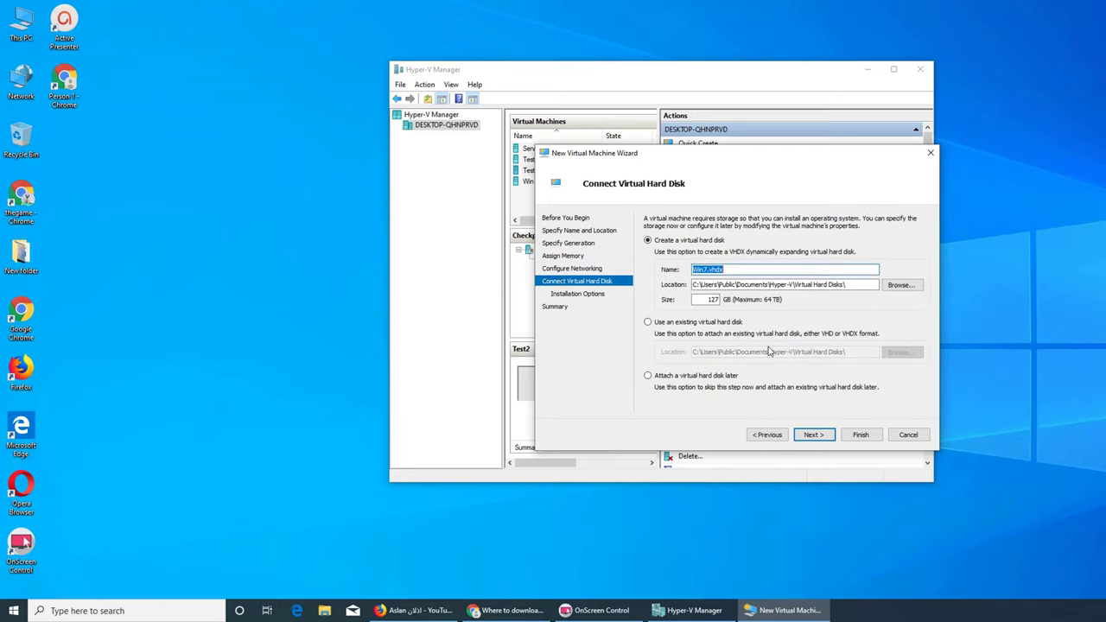
double_click(707, 300)
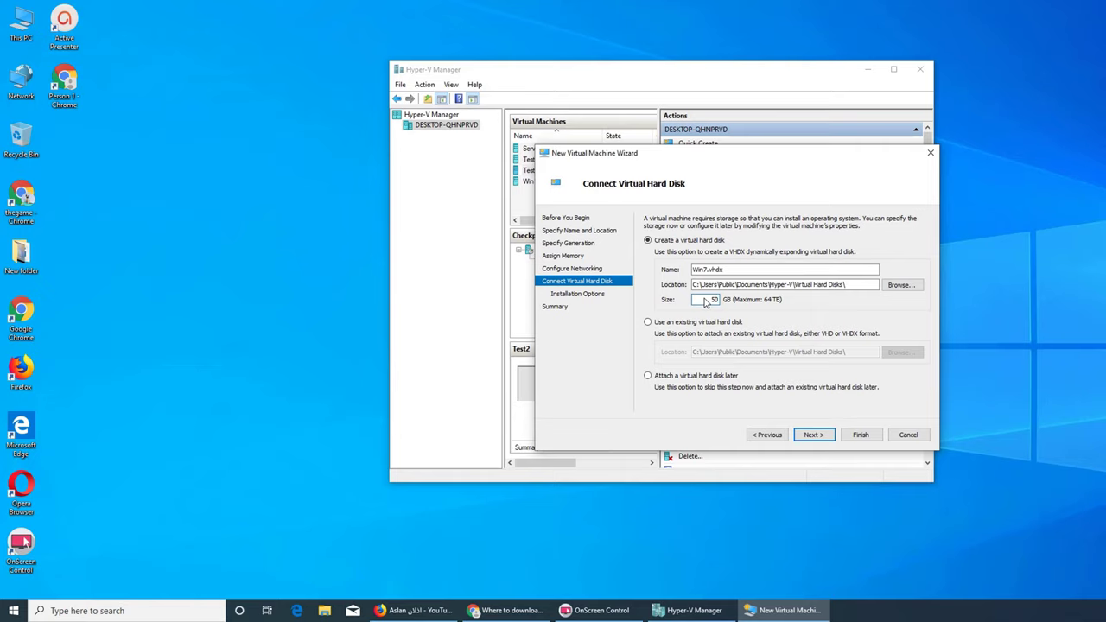
click(814, 436)
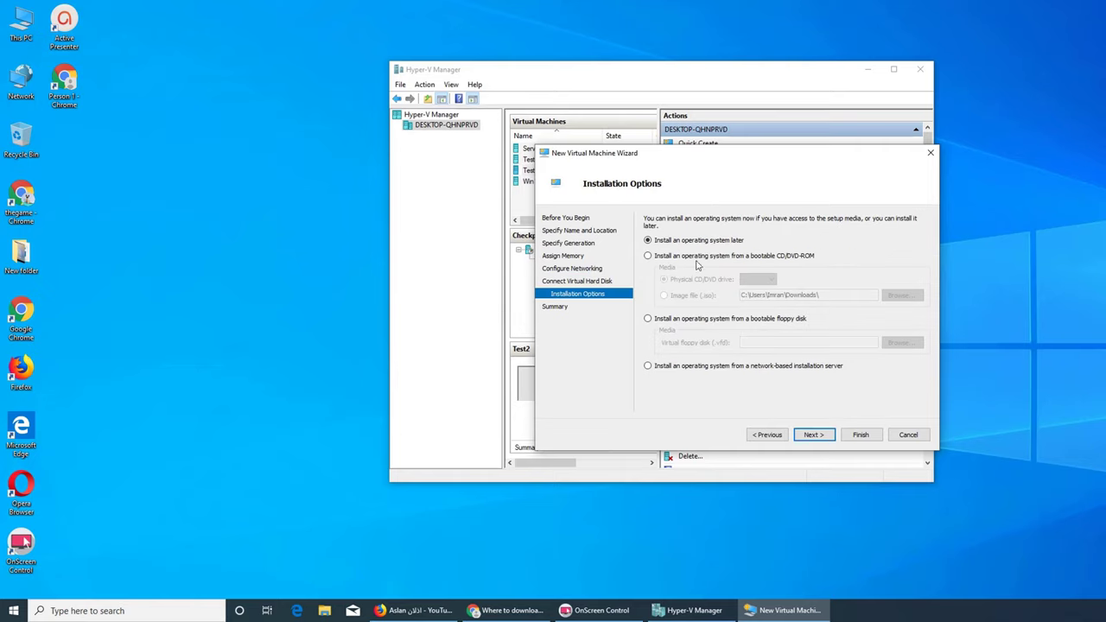
click(680, 259)
click(687, 296)
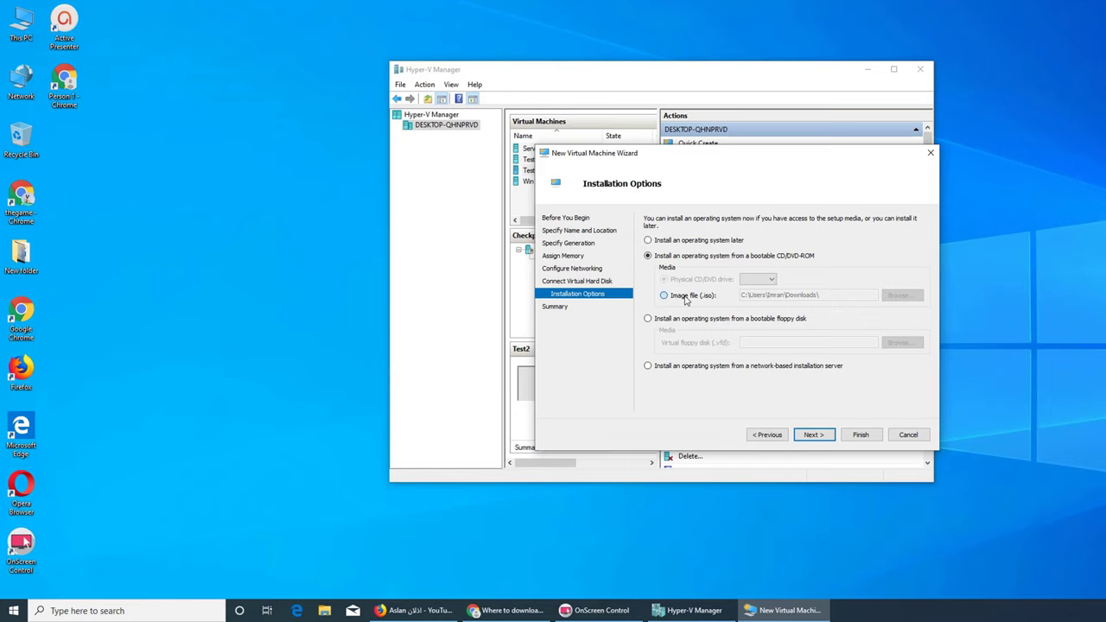
click(900, 296)
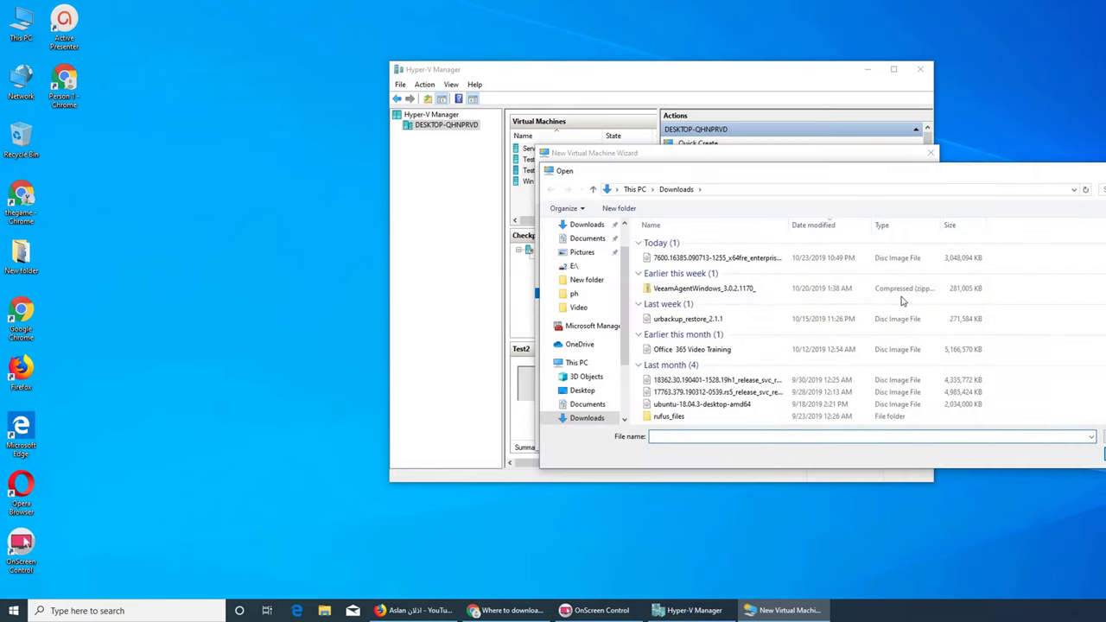
double_click(709, 259)
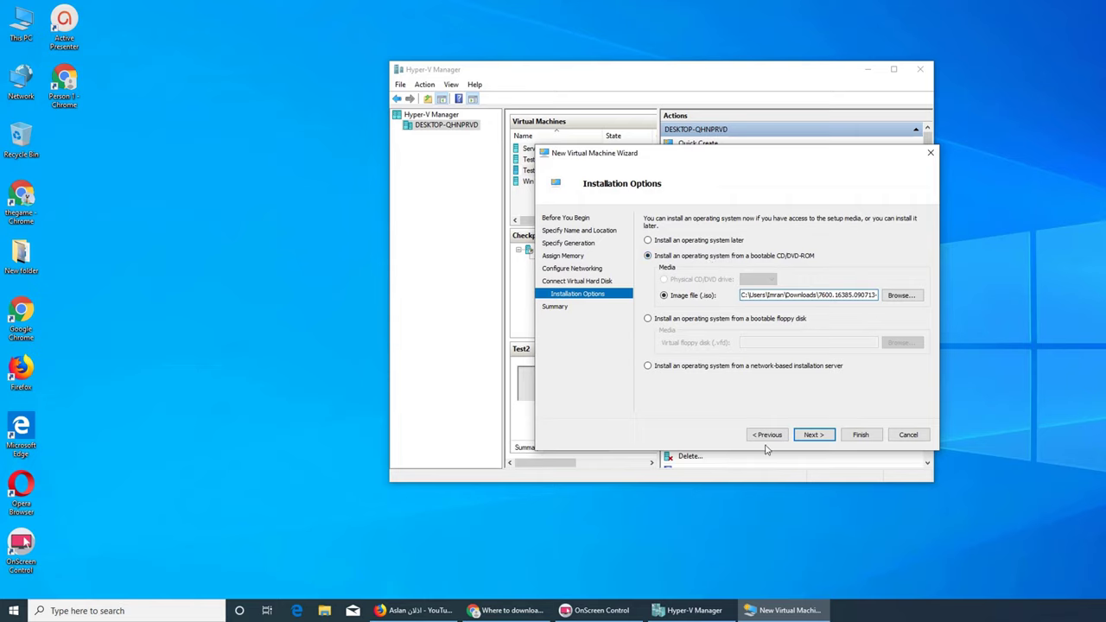
click(814, 435)
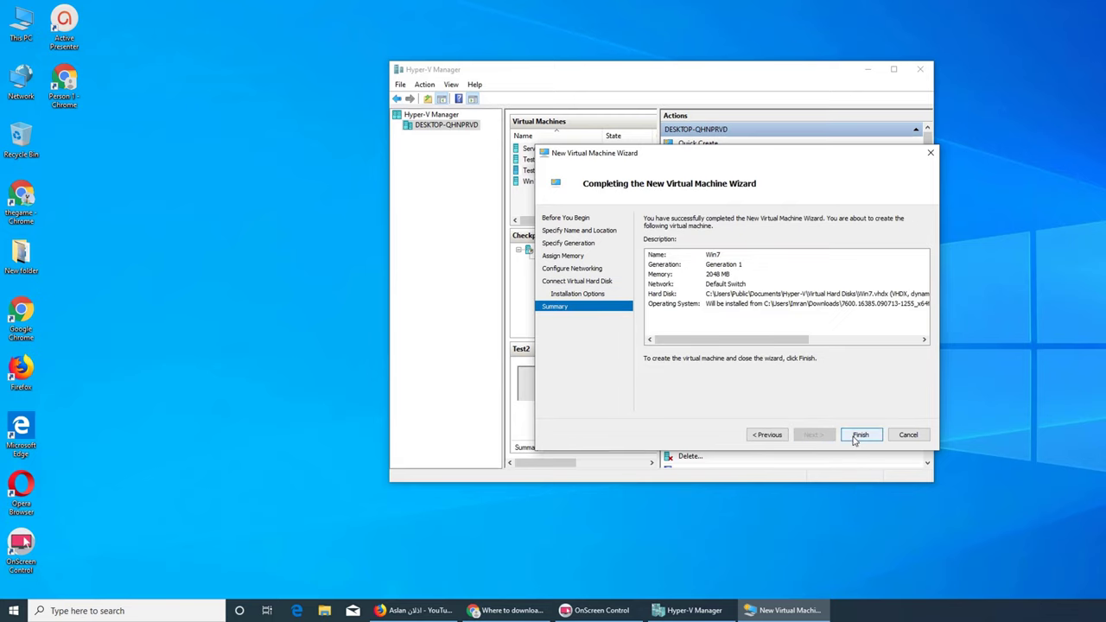
click(855, 436)
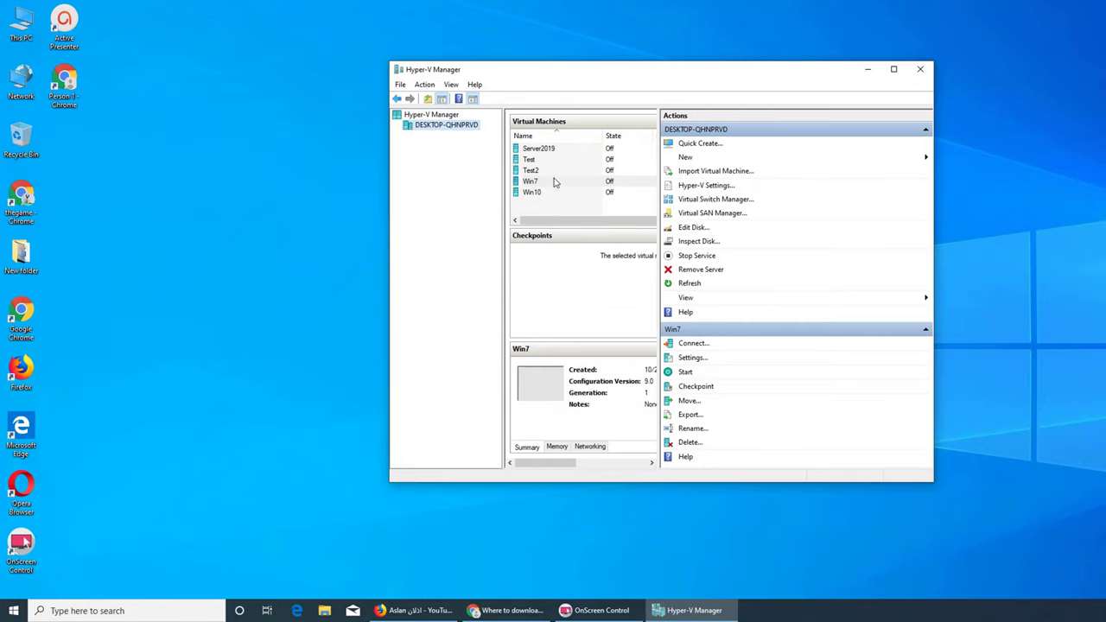
- Set the Win7 virtual machine to 2 virtual processors
click(692, 357)
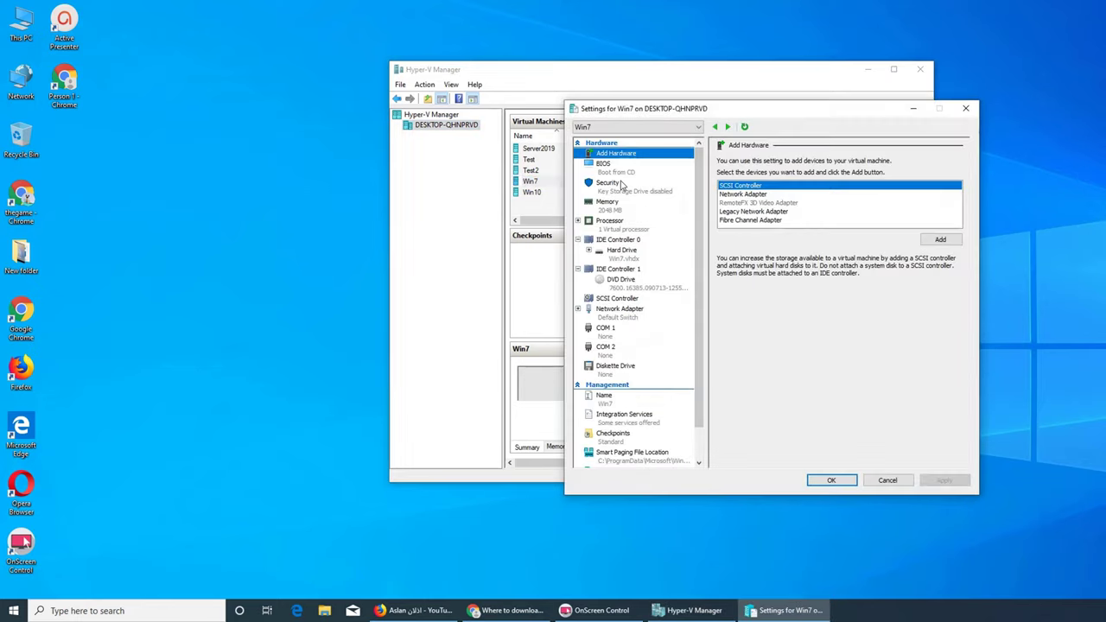
click(619, 226)
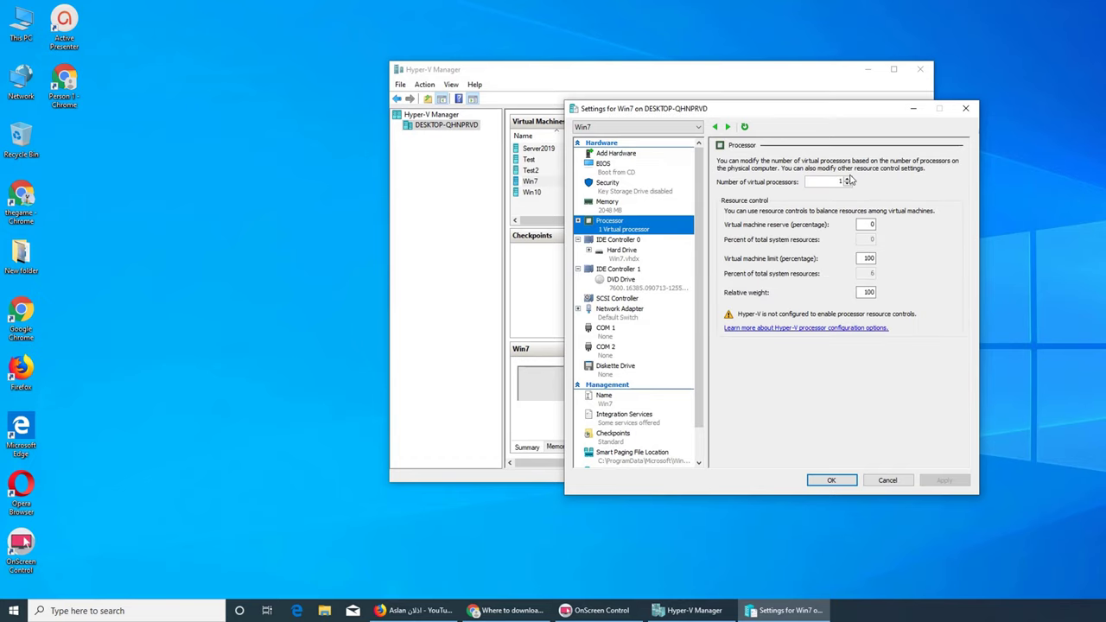
click(848, 179)
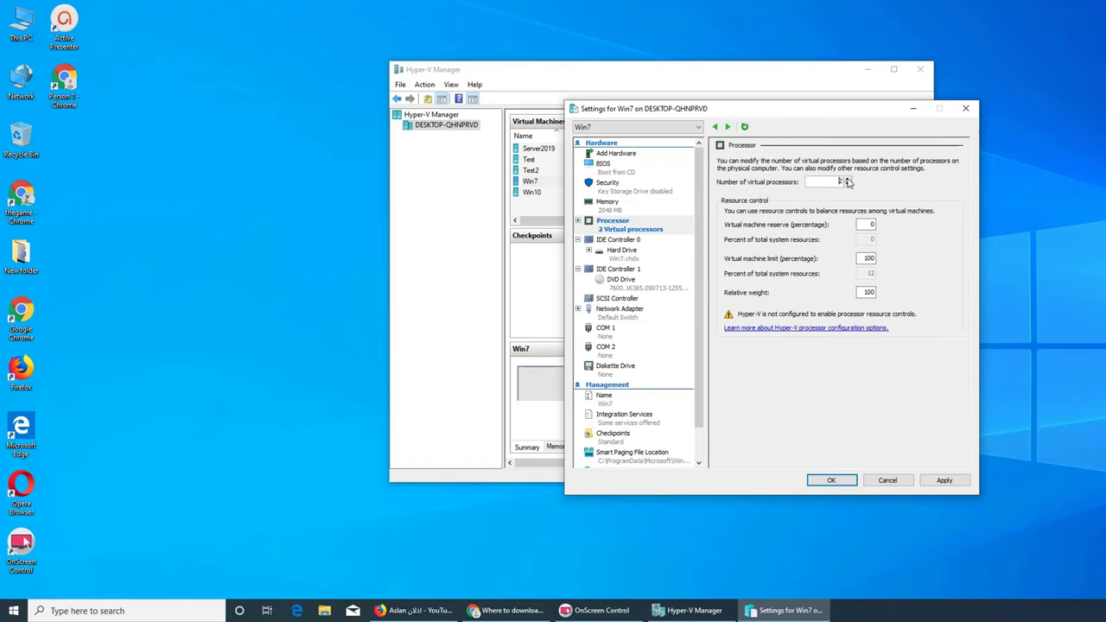
click(834, 481)
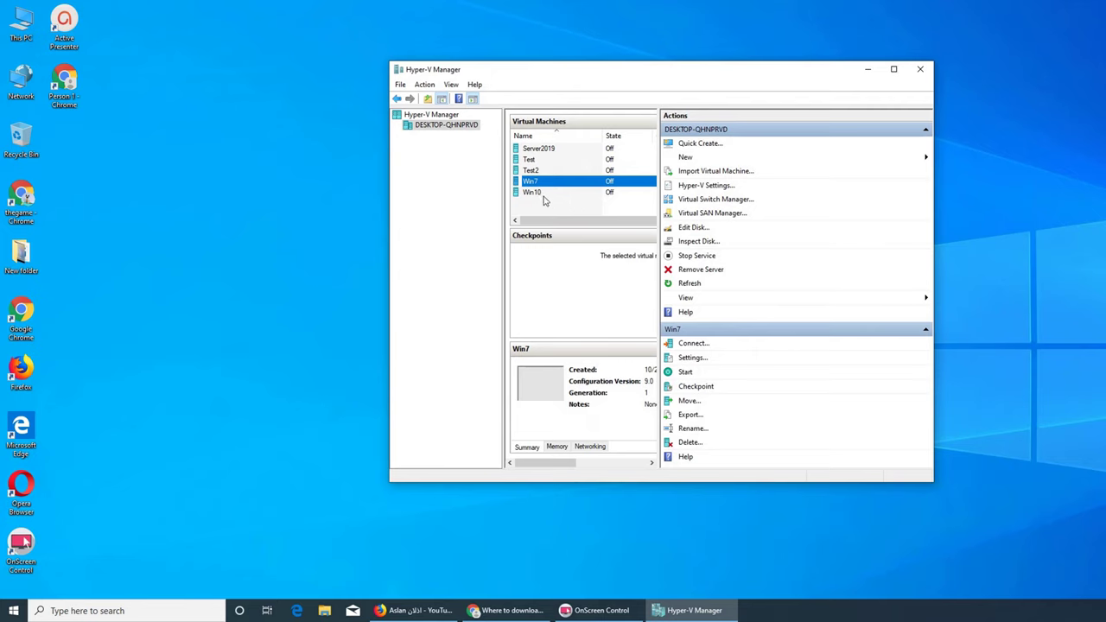
- Raise the Win10 virtual machine from 2 to 4 virtual processors
click(537, 193)
click(692, 358)
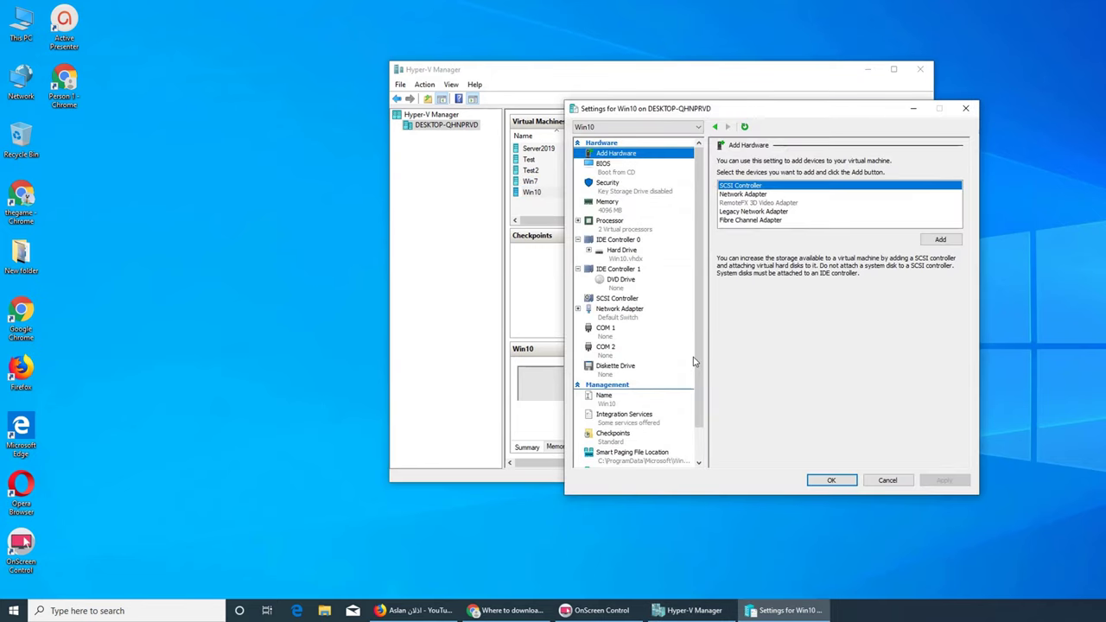
click(624, 224)
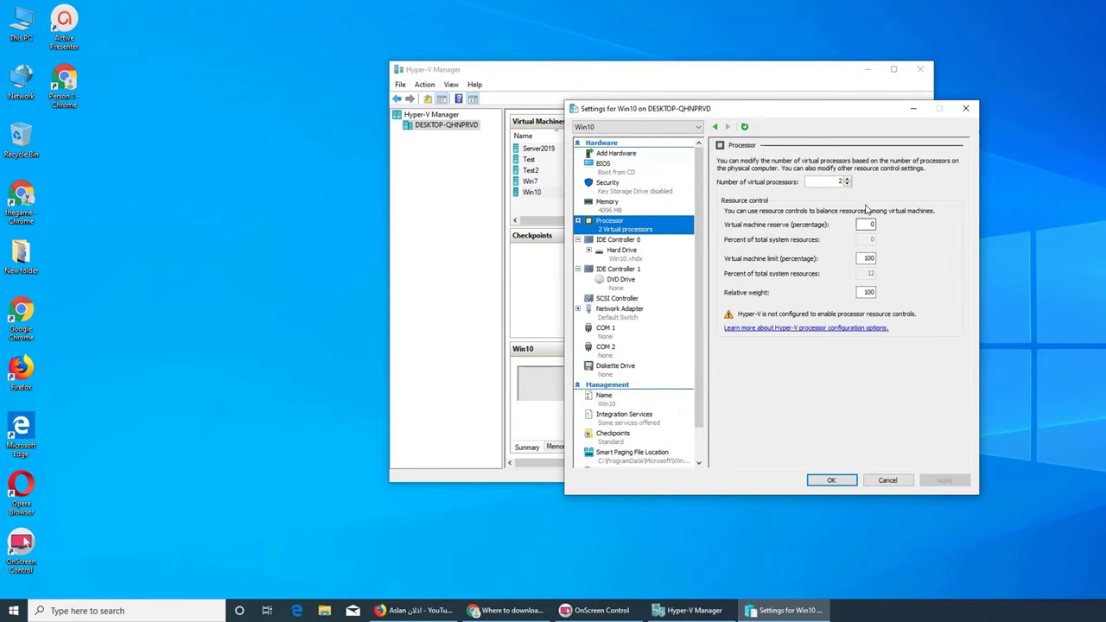
click(847, 178)
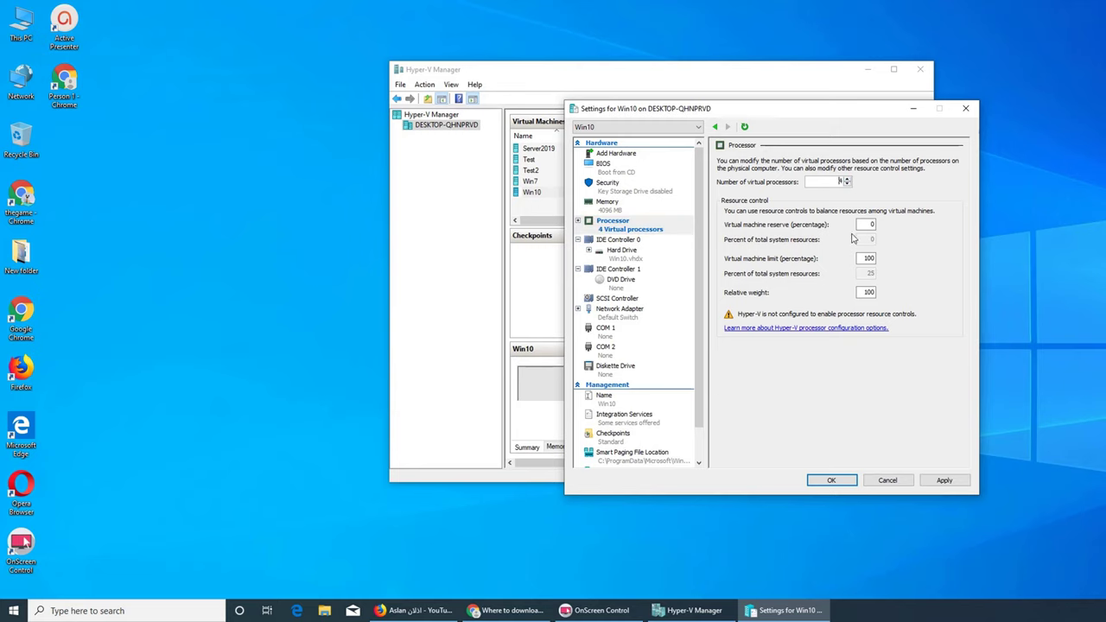
click(834, 481)
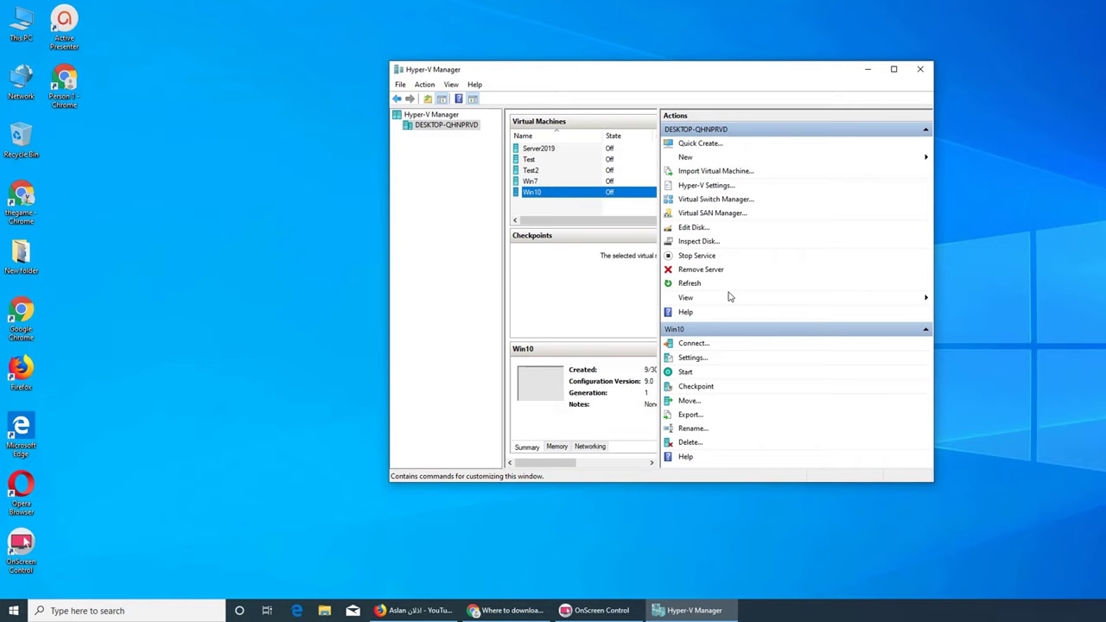
- Connect to Win7, power it on, and move the connection window up and left
click(536, 181)
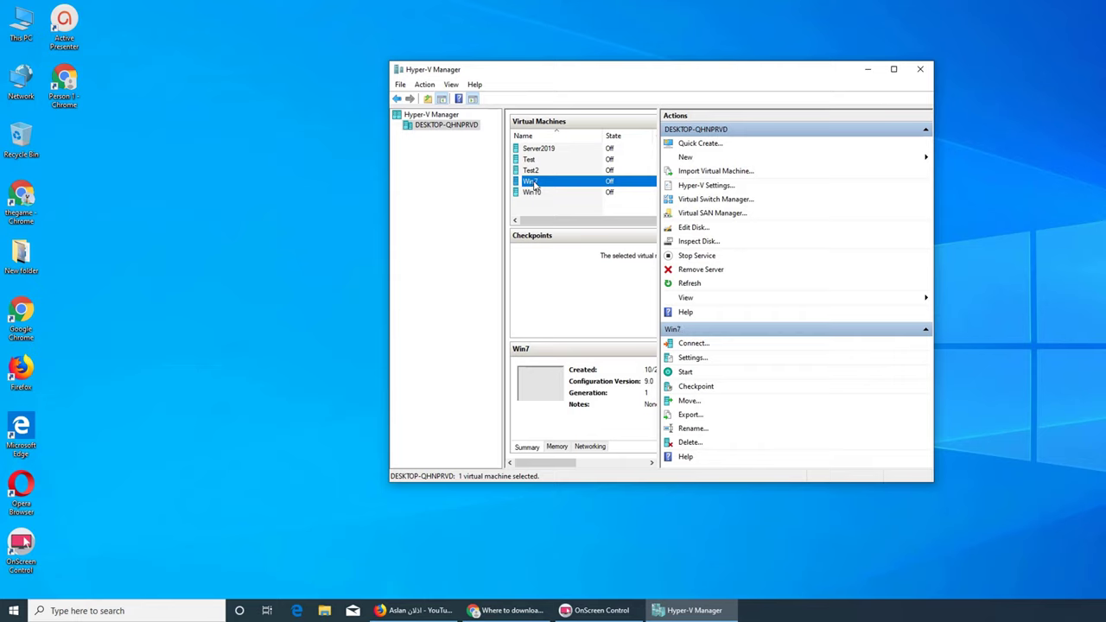
click(694, 343)
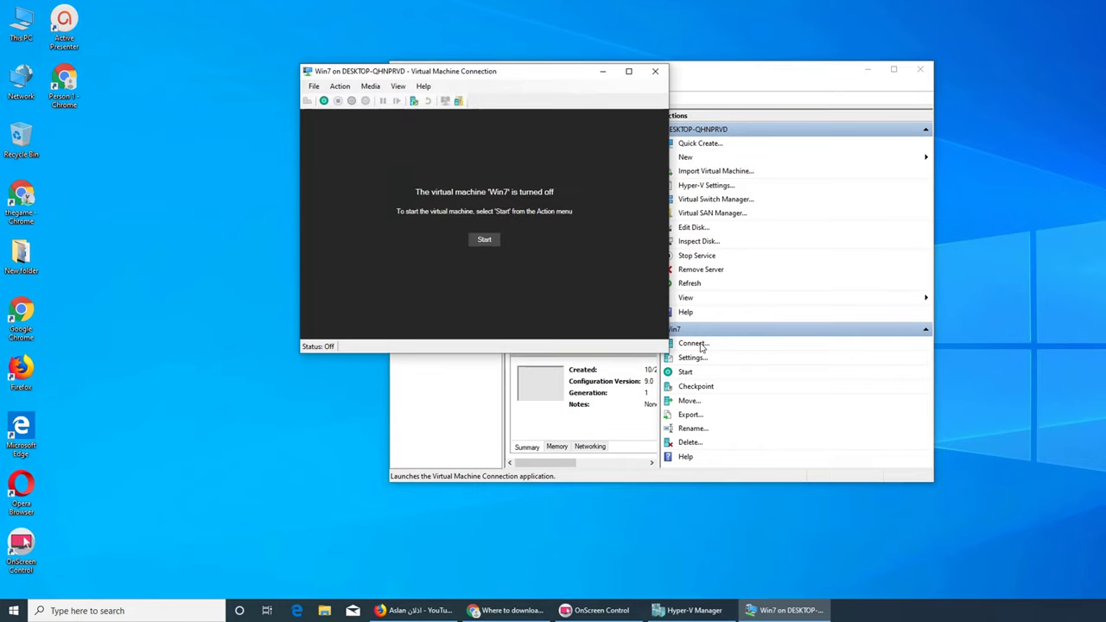
click(486, 241)
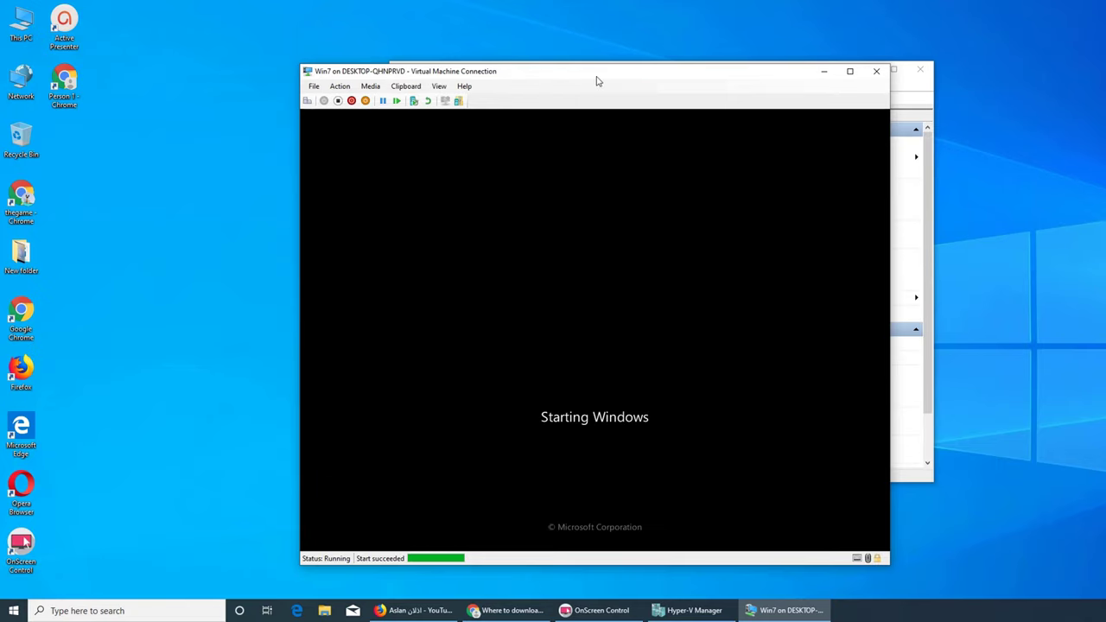
drag(602, 79, 434, 59)
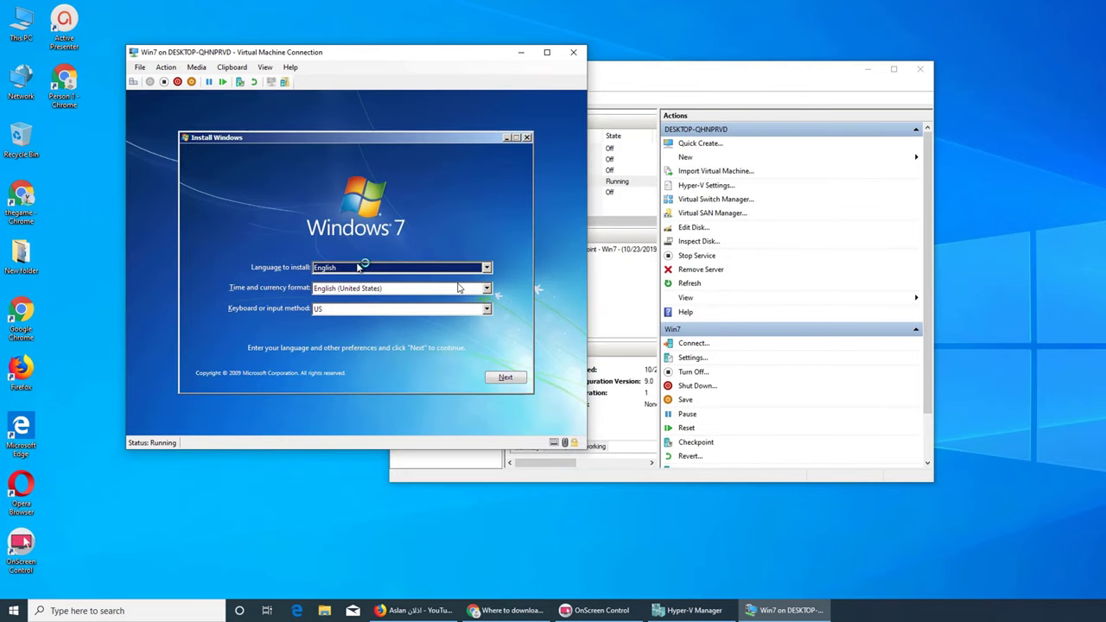
- Run Windows 7 setup with default language, license accepted, custom install onto Disk 0's unallocated space
click(505, 380)
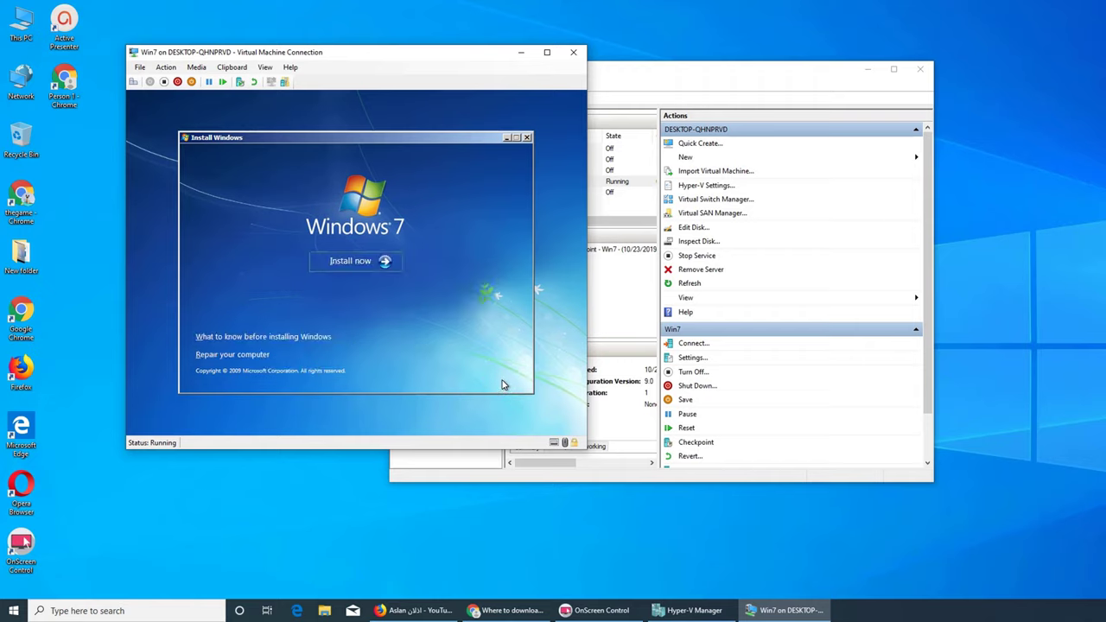
click(348, 262)
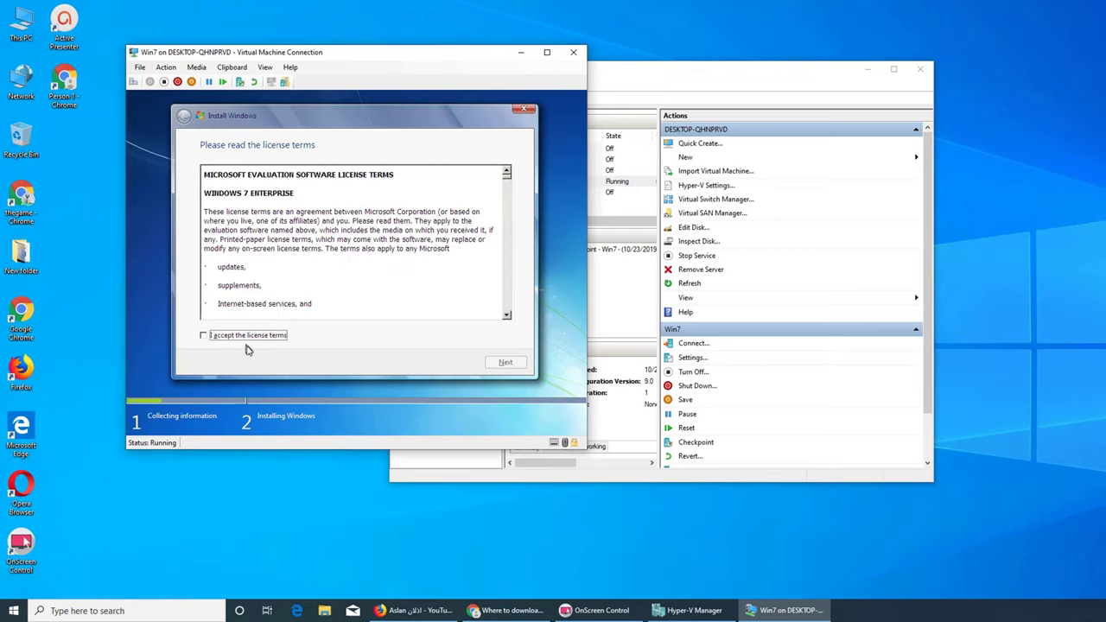
click(242, 338)
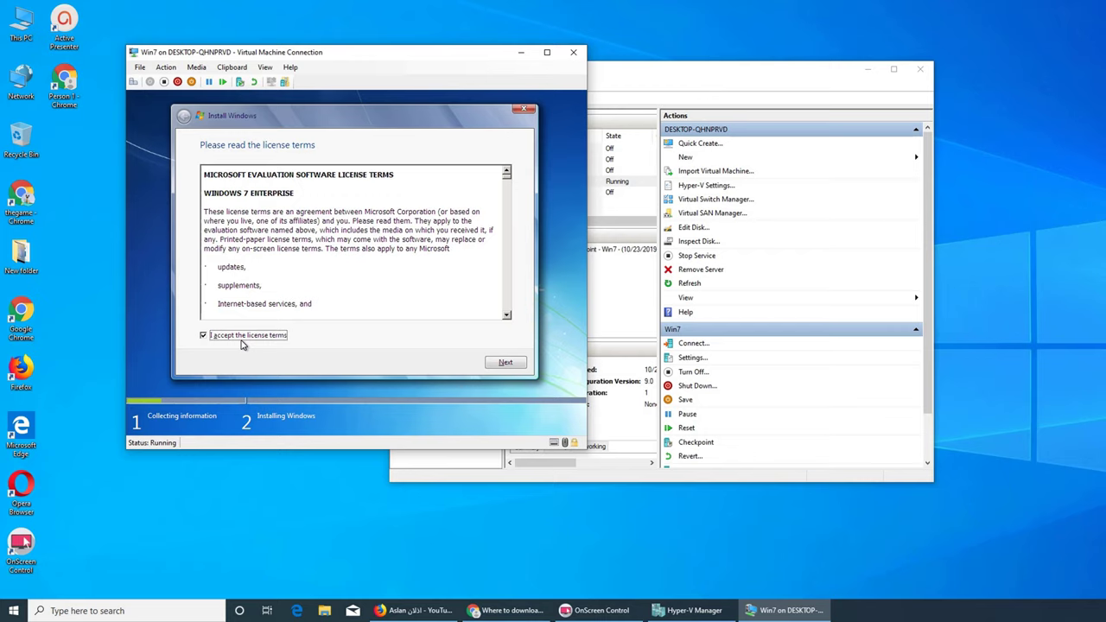
click(504, 363)
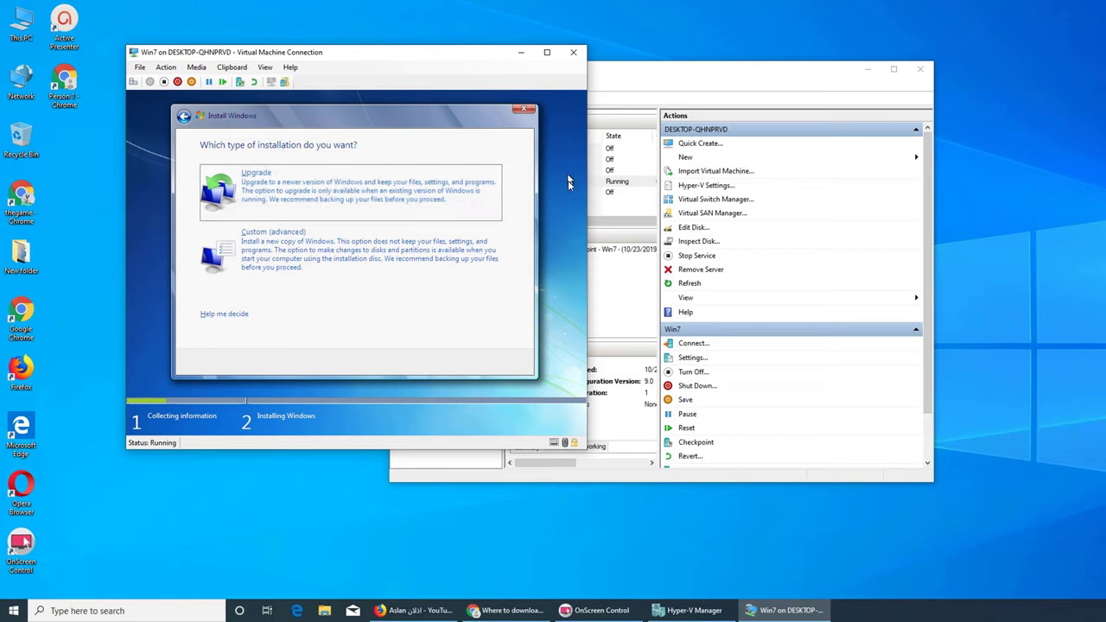
click(294, 262)
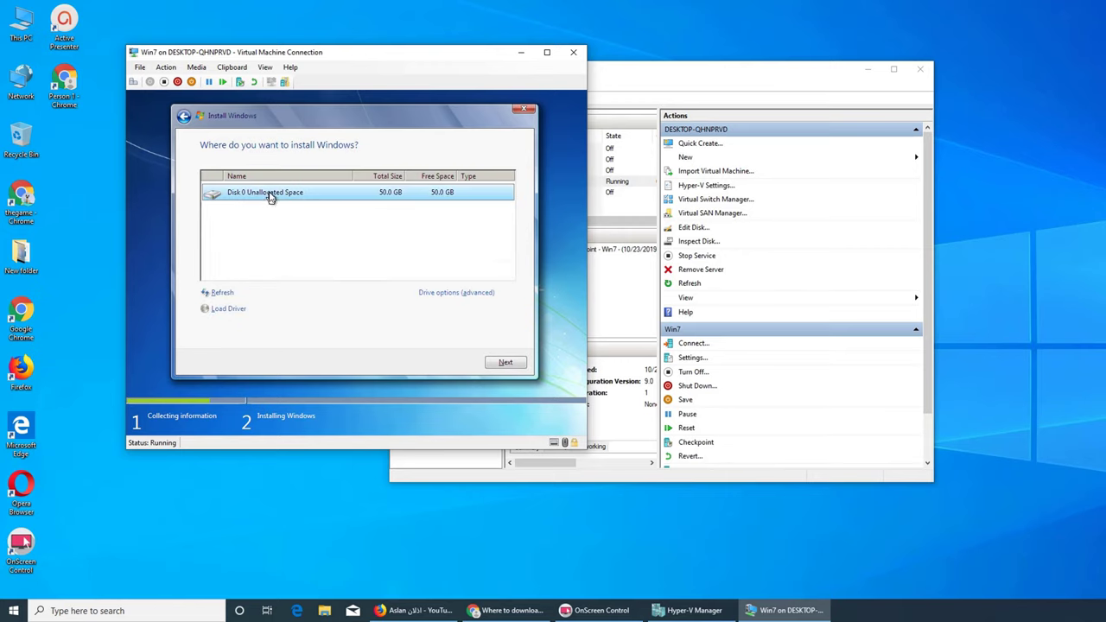
click(520, 366)
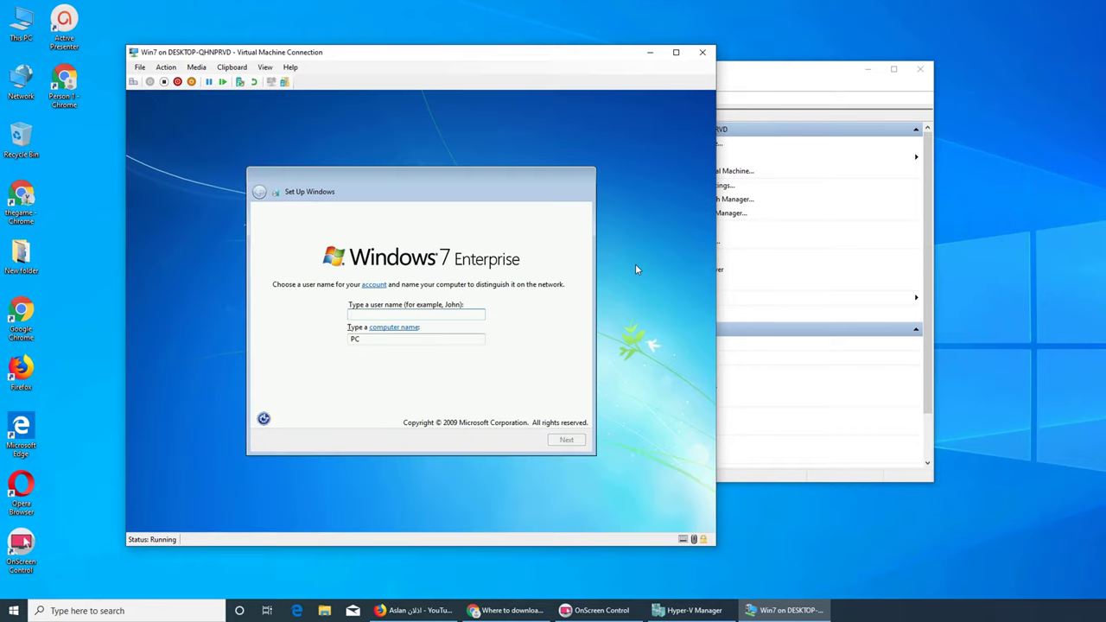
- Name the user 'win7', then enter the account password twice with hint 'admin pwd'
text(win7)
click(561, 442)
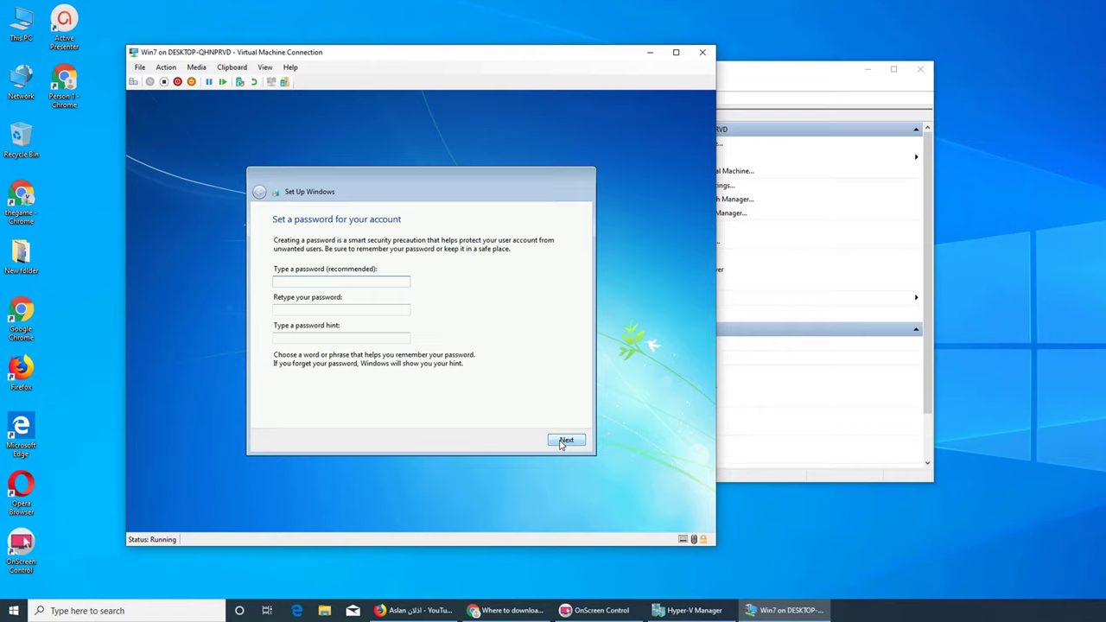
text(123456)
key(BackSpace)
key(BackSpace)
key(BackSpace)
key(BackSpace)
key(BackSpace)
text(1234567890)
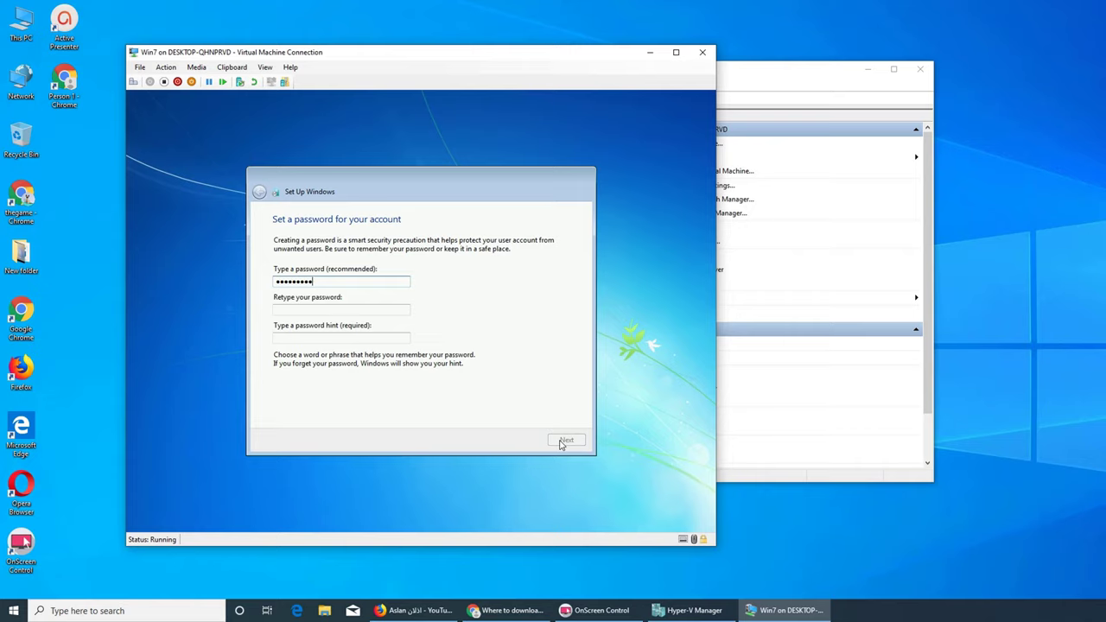
key(Tab)
text(1234567890)
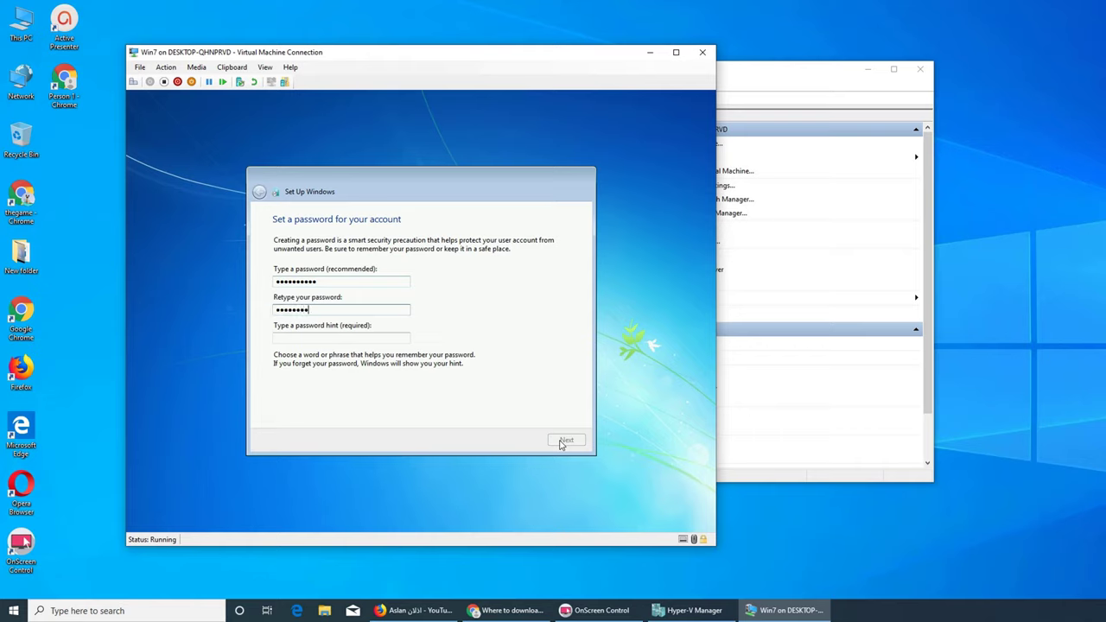
key(Tab)
text(admin)
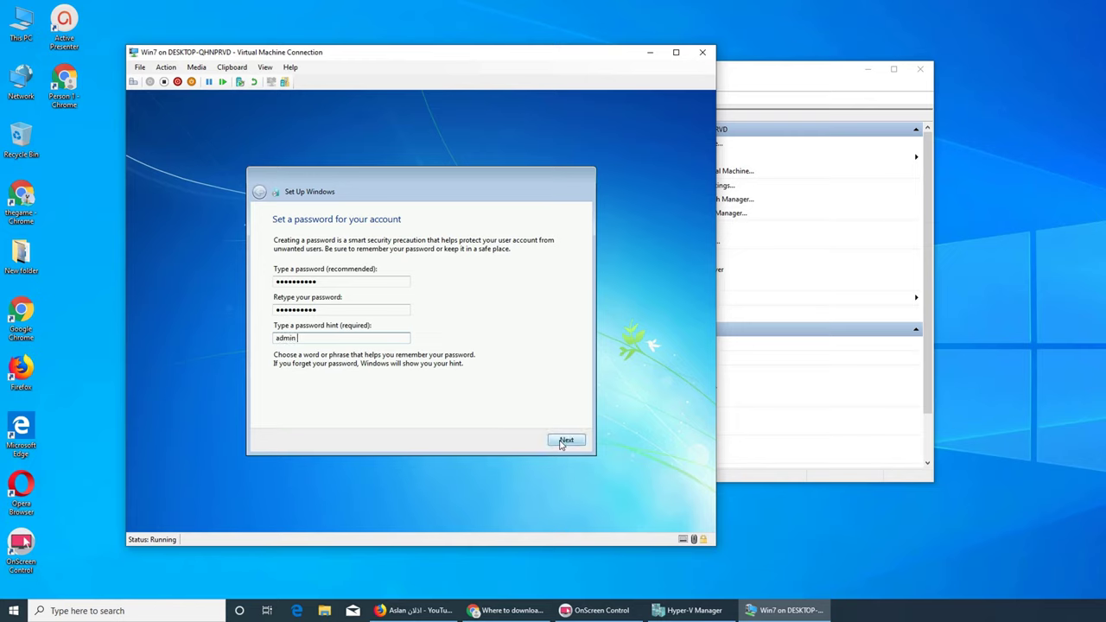
text( pwd)
- Submit the password page and choose 'Install important updates only'
click(565, 443)
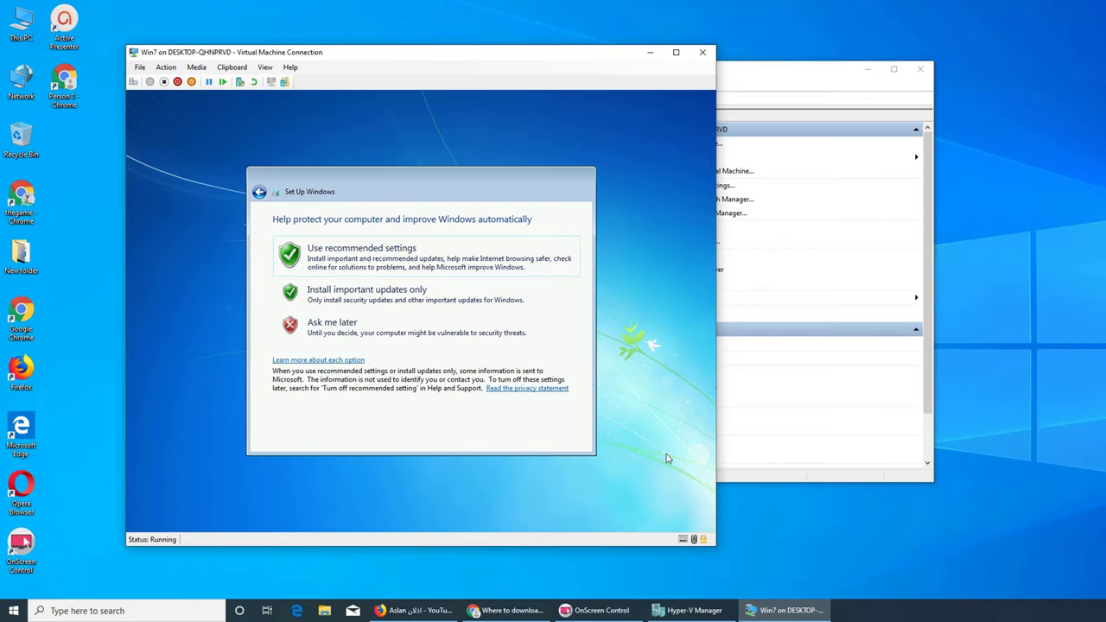
click(414, 292)
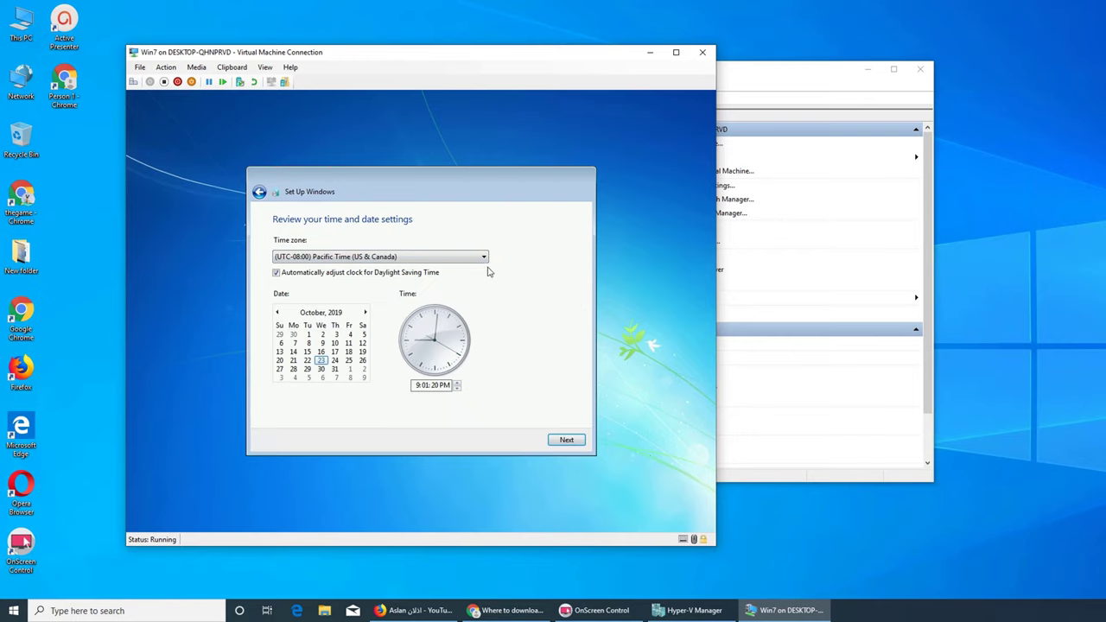
- Set the time zone to (UTC-05:00) Eastern Time (US & Canada) and continue
click(481, 256)
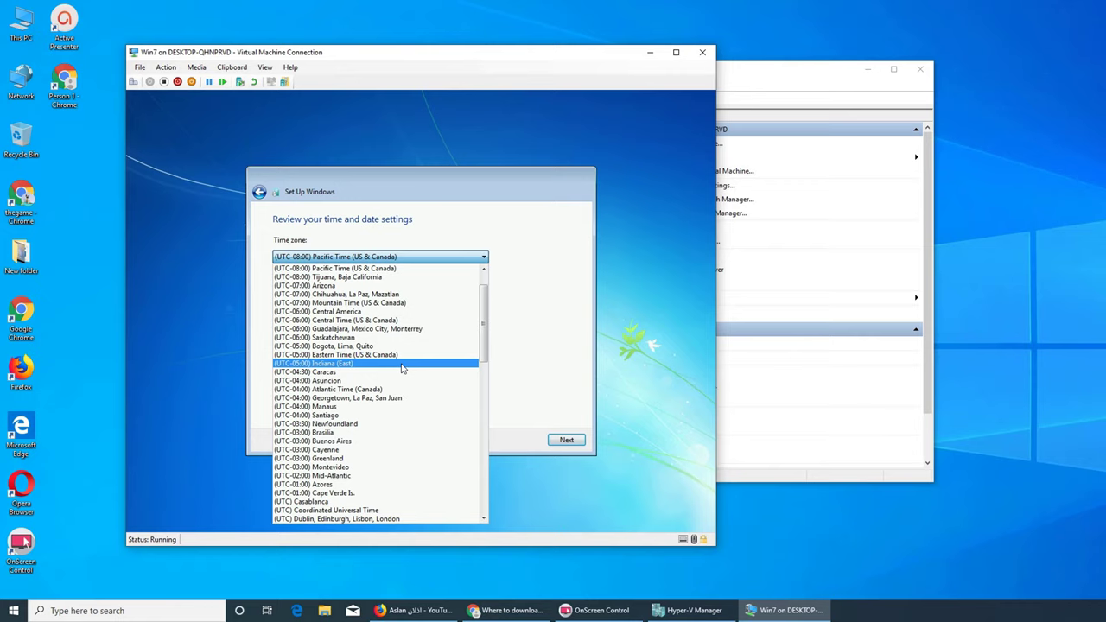
scroll(400, 369, down, 3)
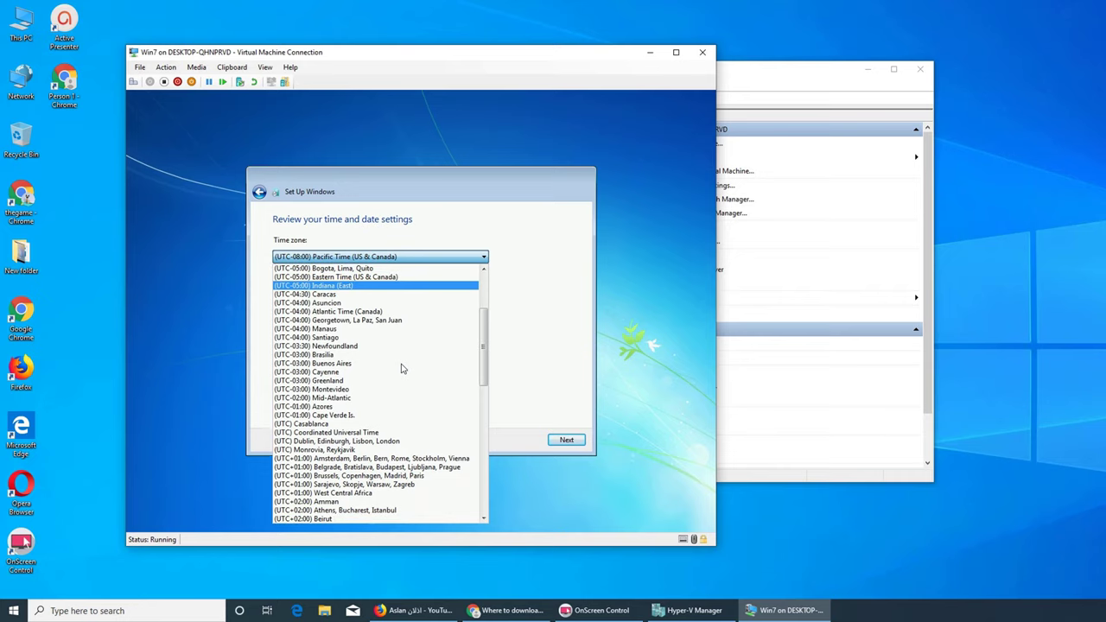
scroll(401, 369, up, 4)
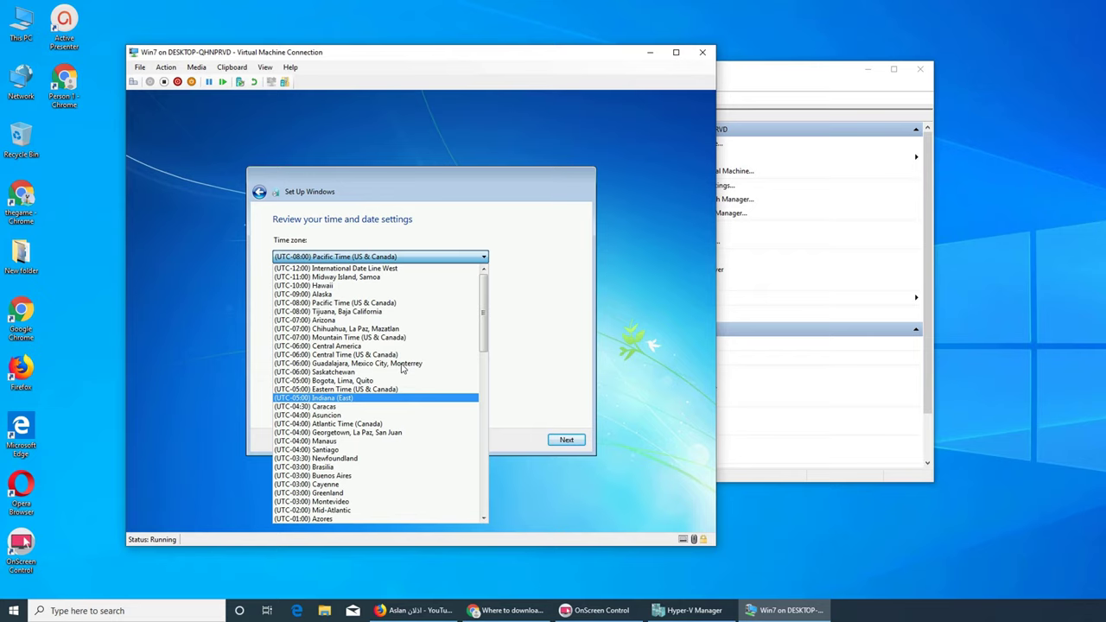
click(504, 412)
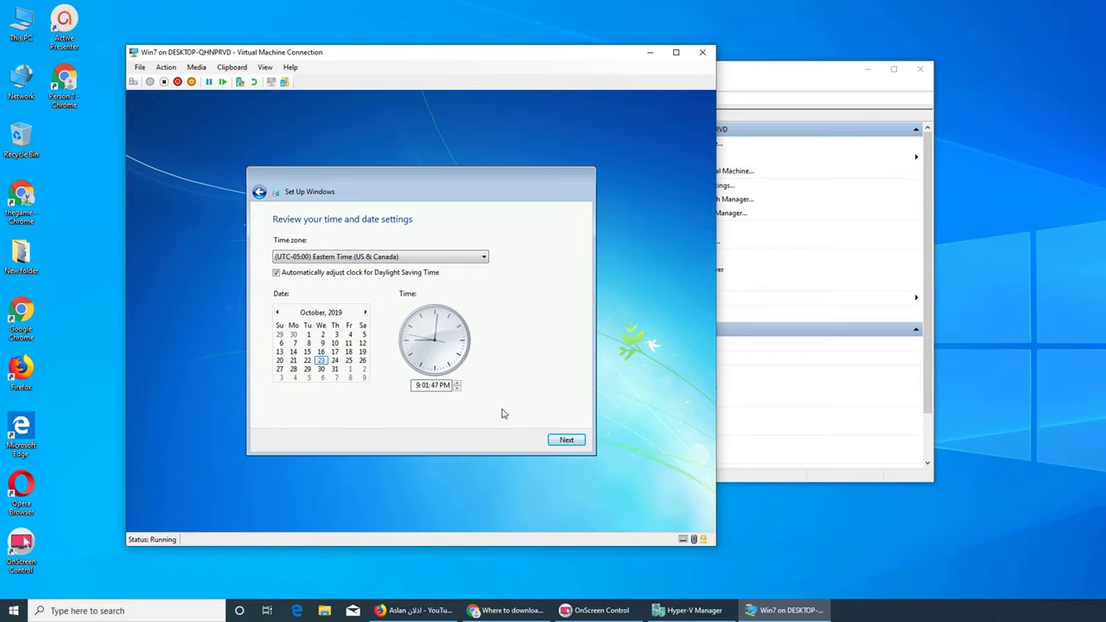
click(564, 440)
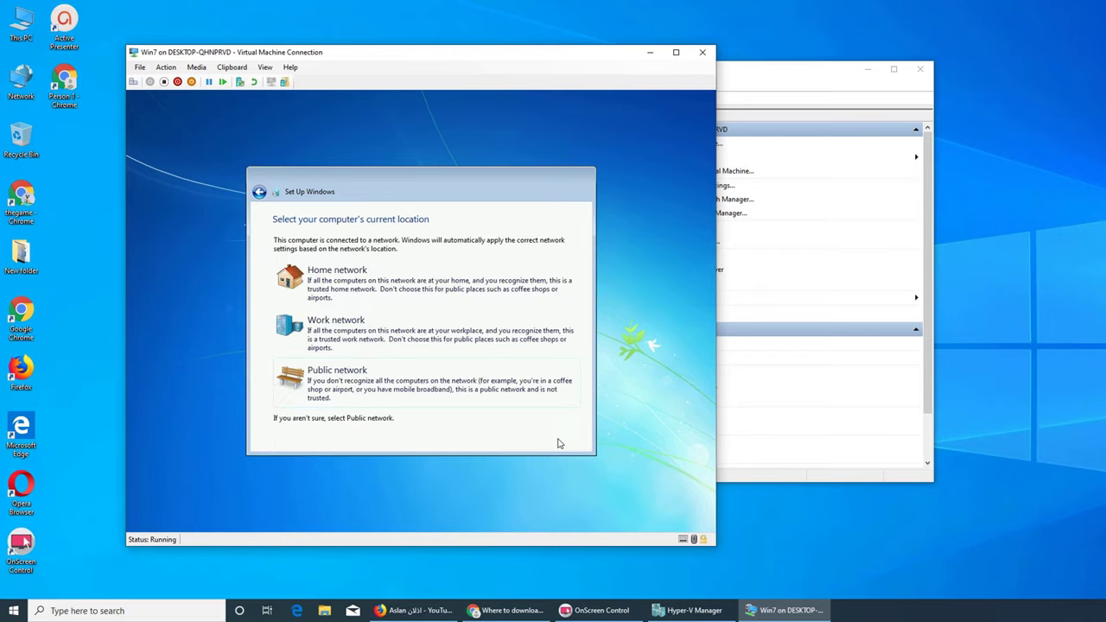
- Choose Home network as the guest's network location so setup finishes to the desktop
click(381, 285)
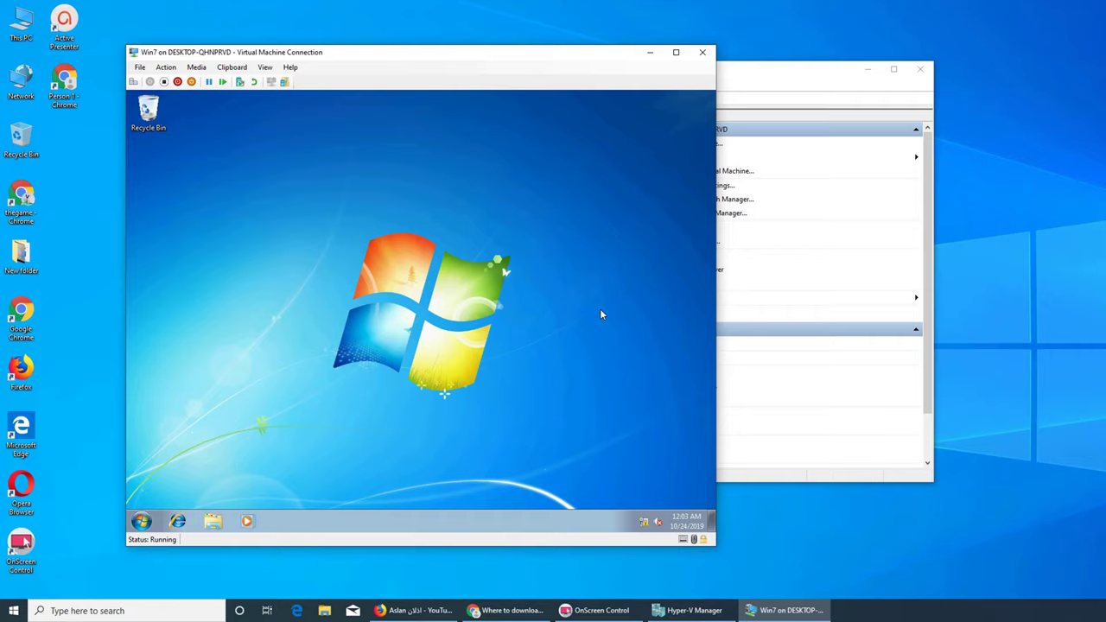
- Check the guest's tray network status, which shows Identifying with no Internet access
mouse_move(643, 527)
click(643, 525)
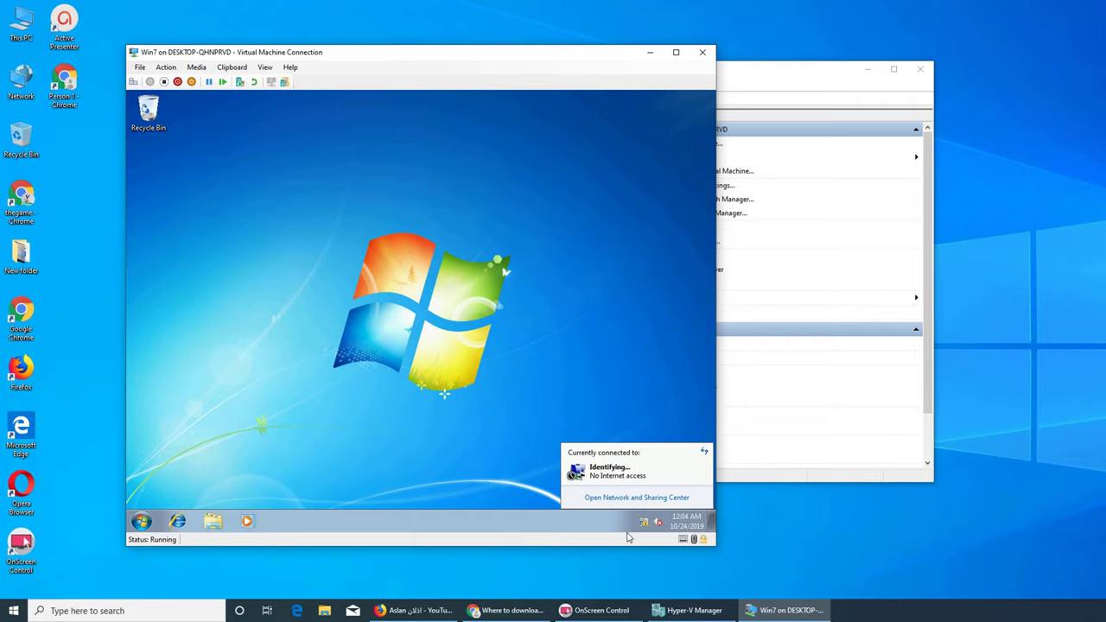
right_click(402, 200)
click(431, 230)
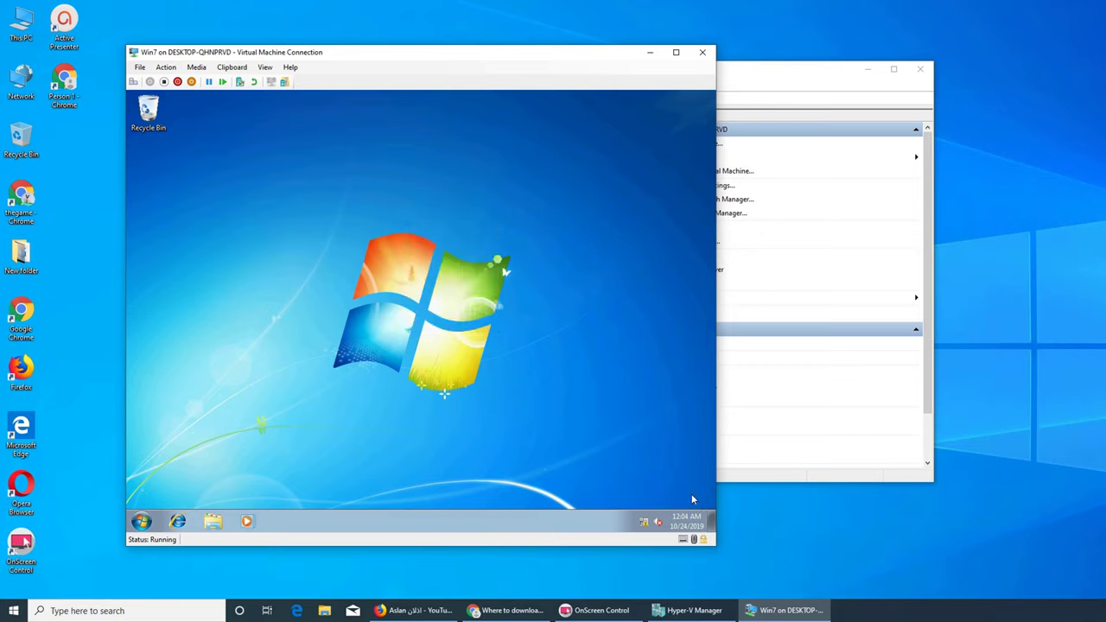
- Recheck the network status, then open the guest's Start menu for a program search
click(140, 522)
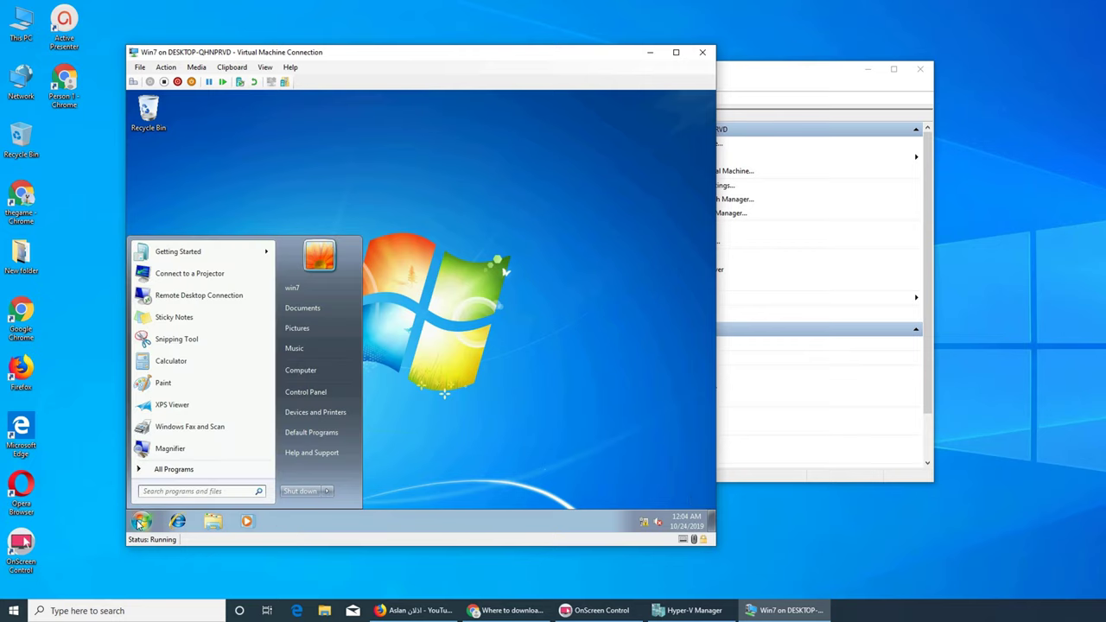
click(496, 392)
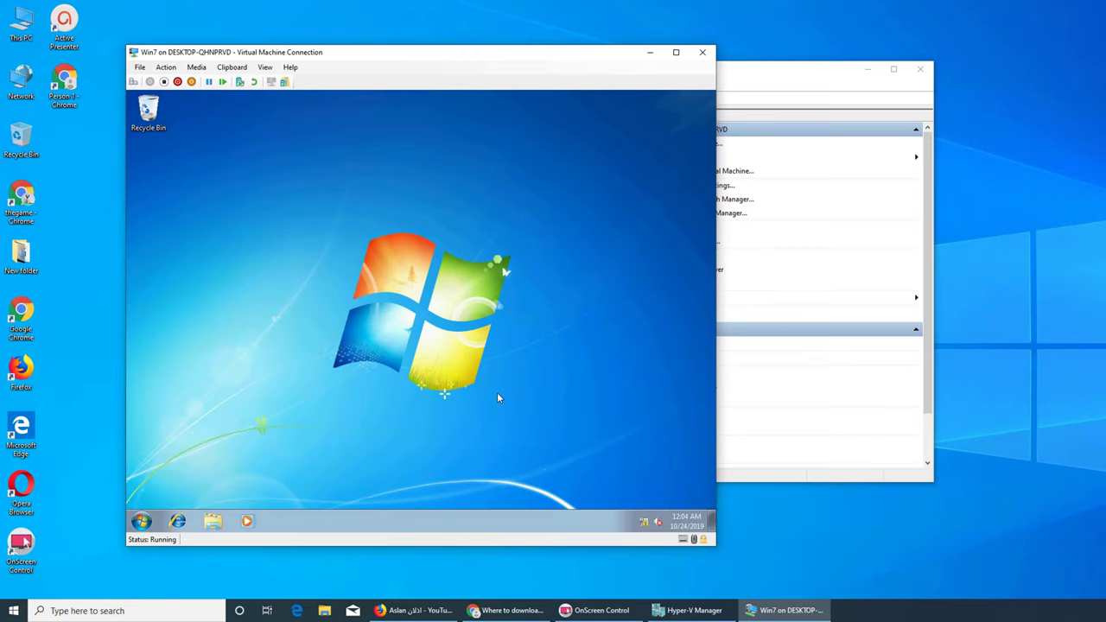
click(644, 522)
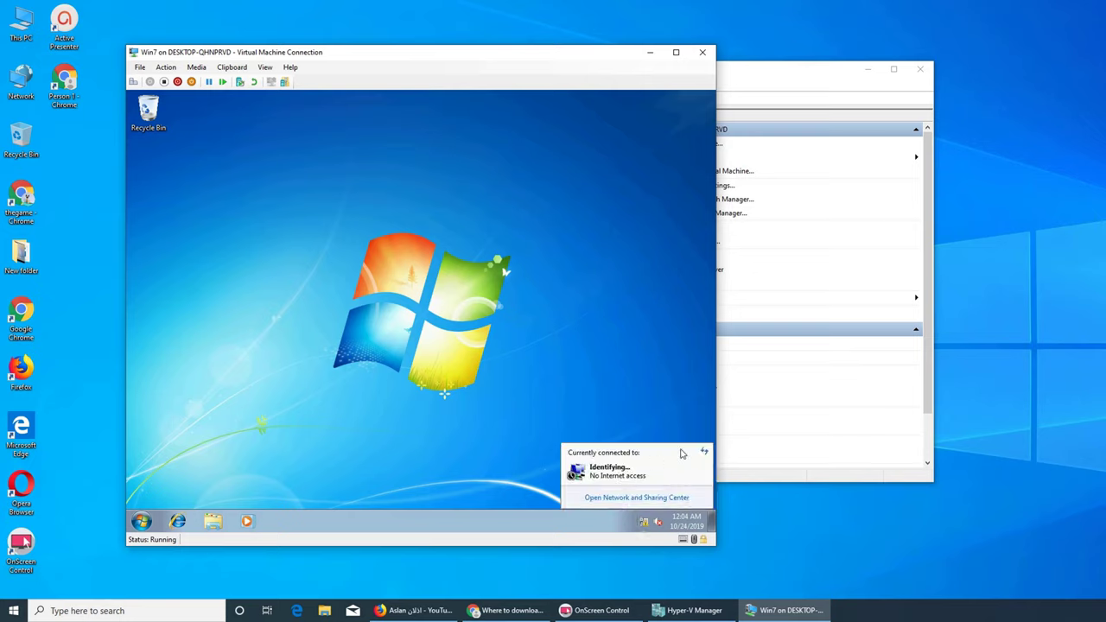
click(592, 364)
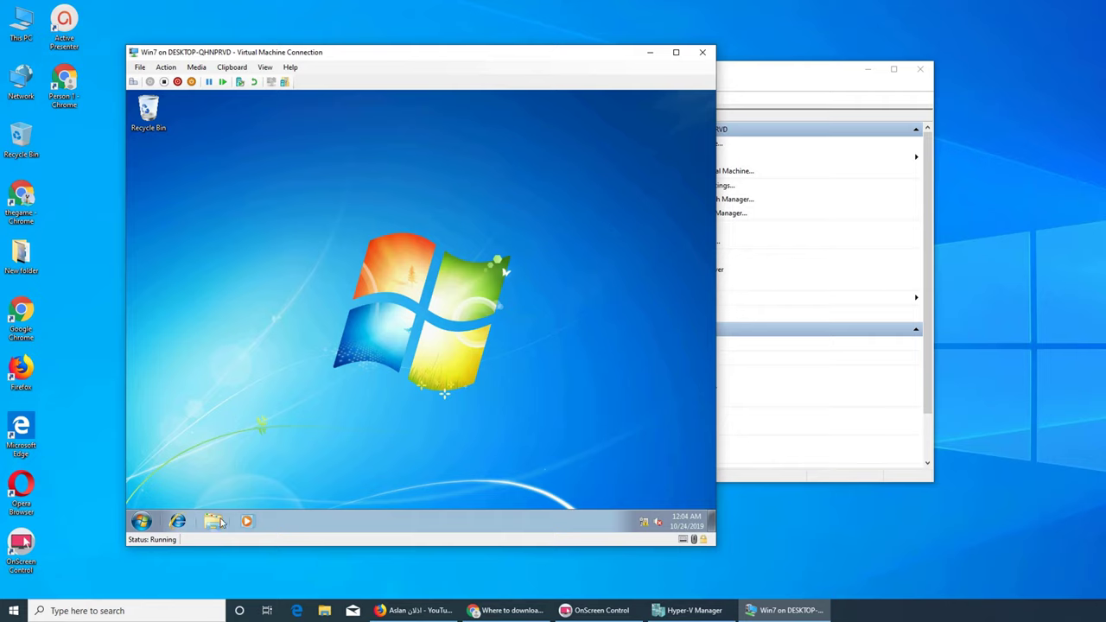
click(142, 523)
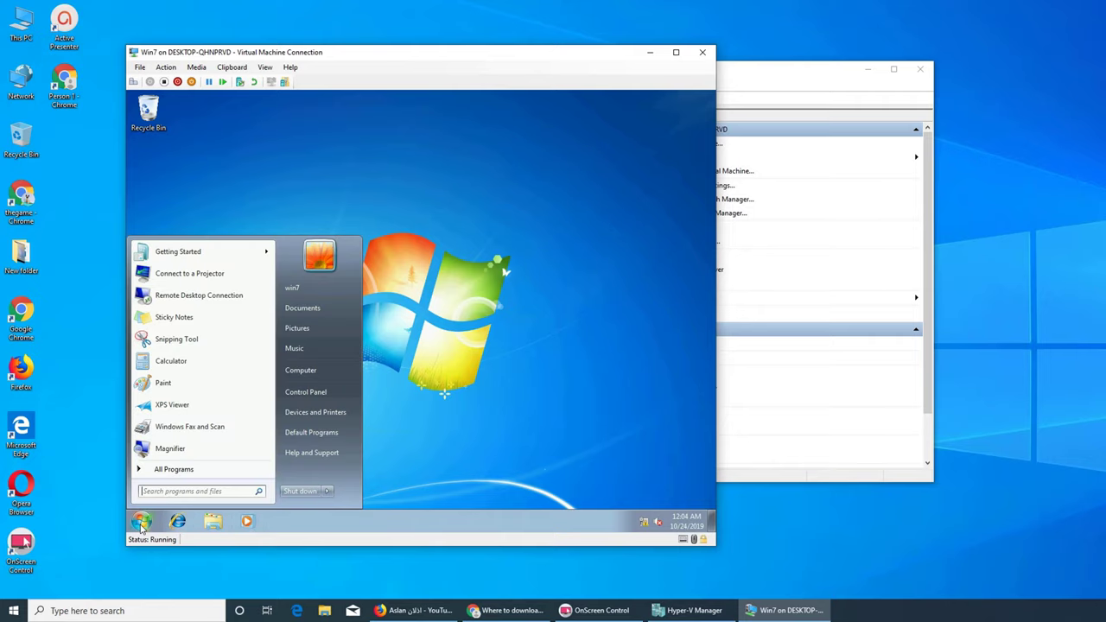
- Run ipconfig in a cmd prompt, showing only a 169.254.125.253 address, then close it
text(cmd)
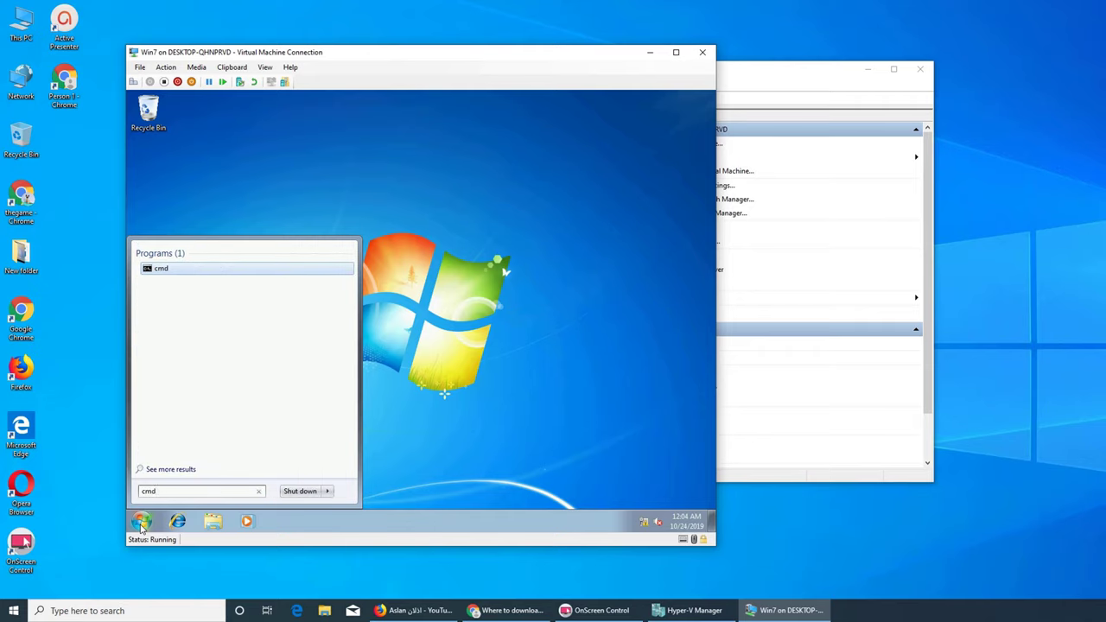
key(Return)
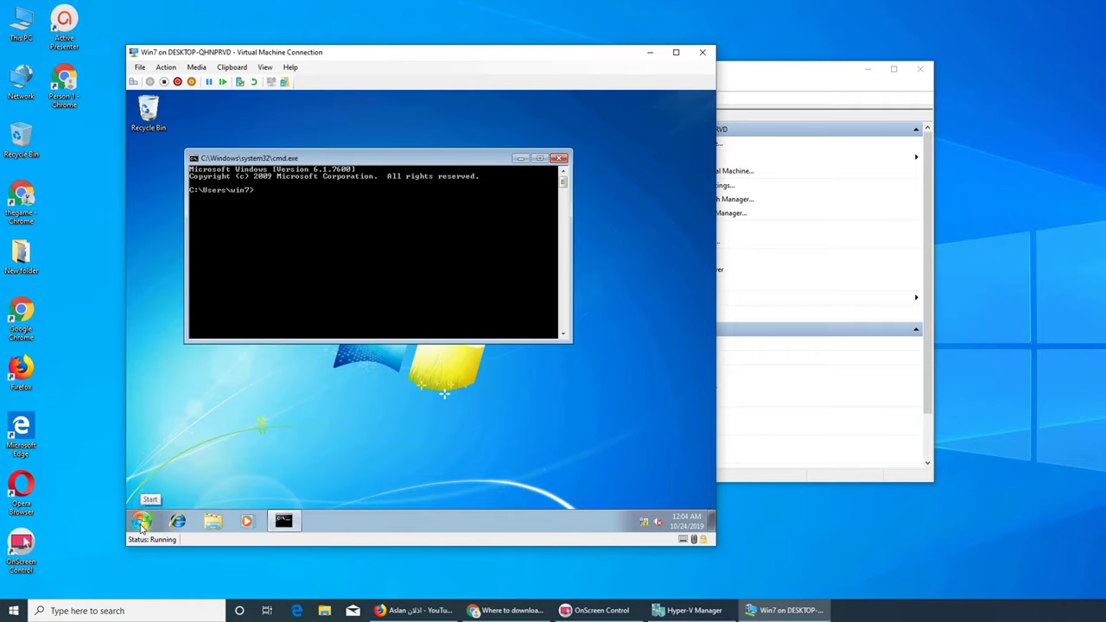
text(ipconfig)
key(Return)
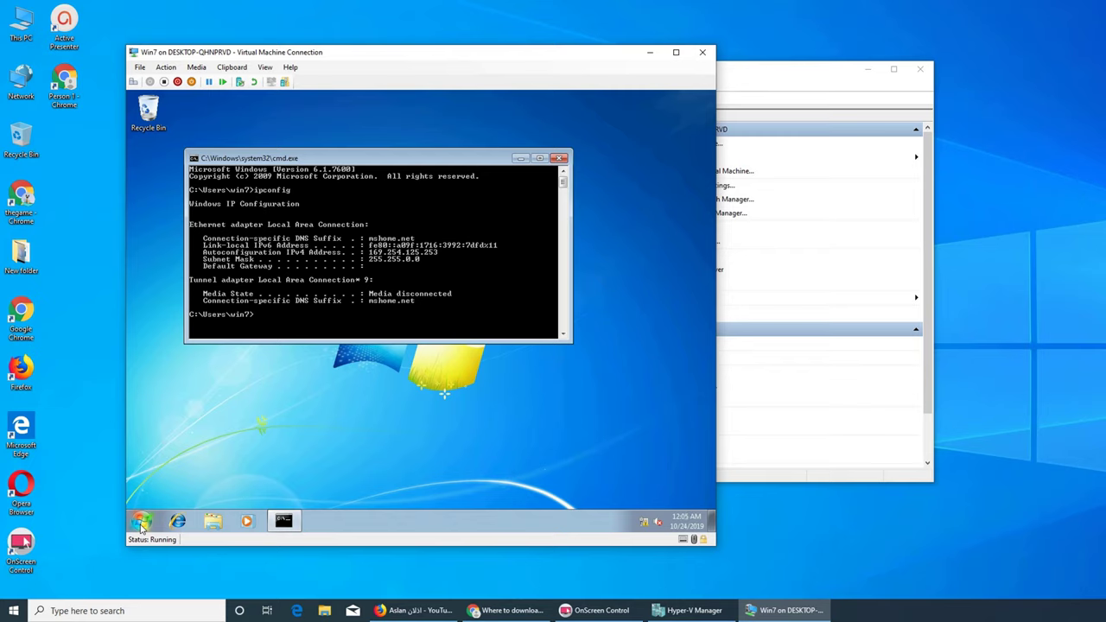
click(559, 158)
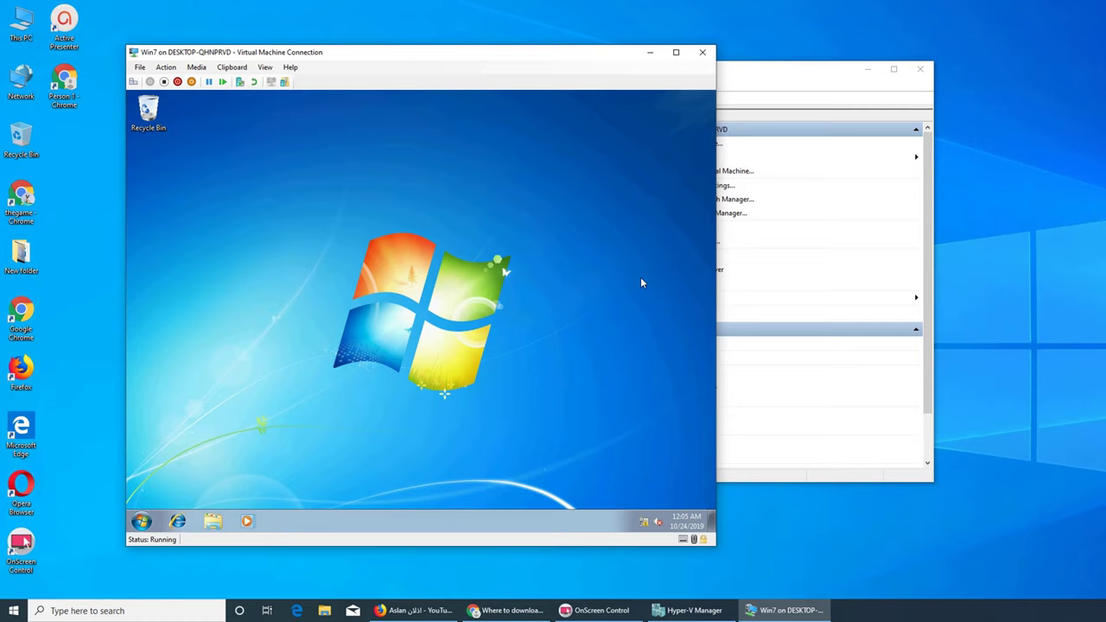
- Open the Local Area Connection's TCP/IPv4 properties via Network and Sharing Center
click(643, 522)
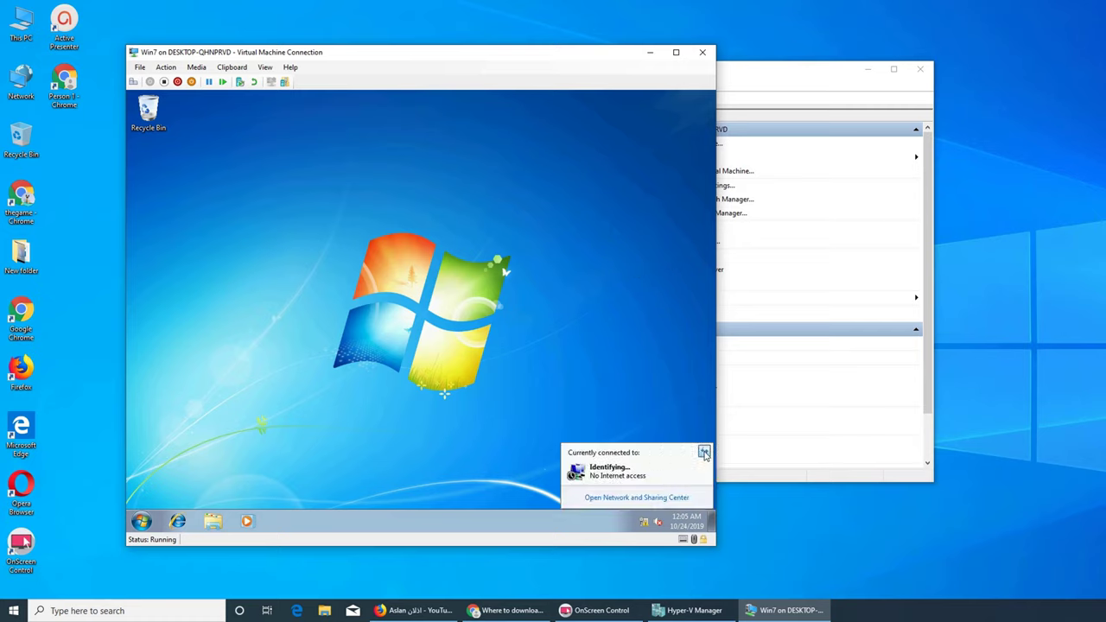
click(629, 500)
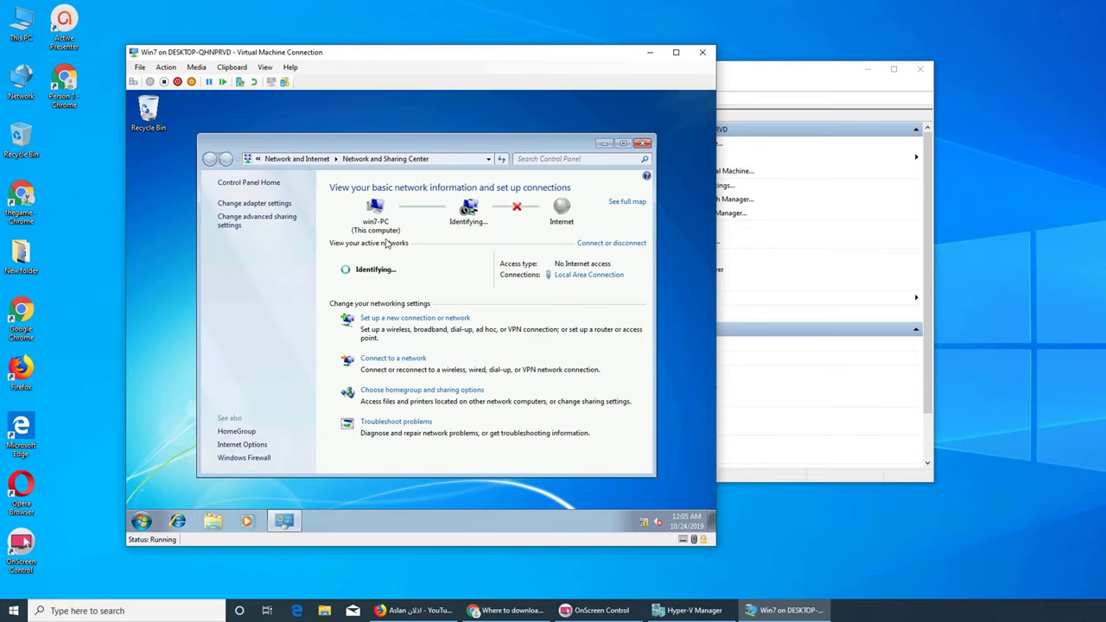
click(579, 275)
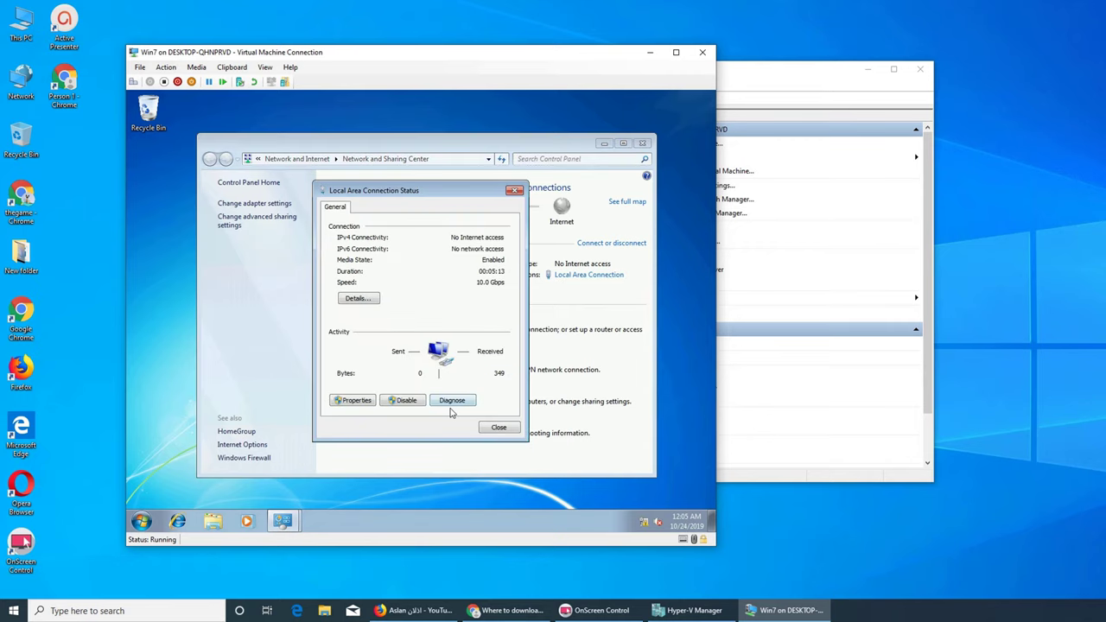
click(353, 404)
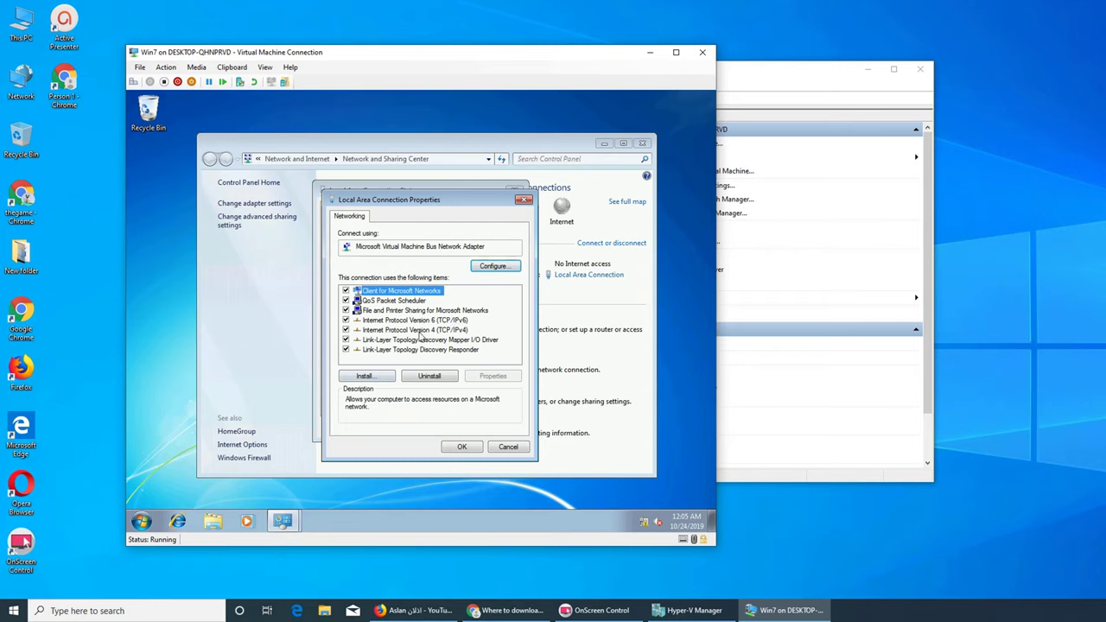
click(410, 330)
click(486, 380)
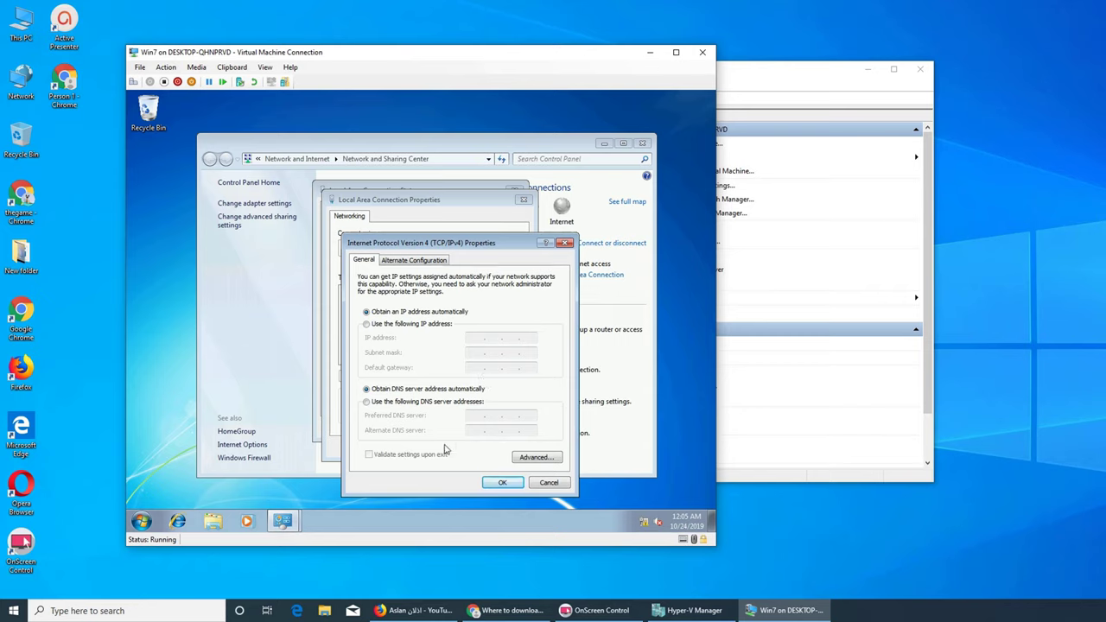
- Switch to manually specified DNS servers and enter 8.8.8.8
click(376, 401)
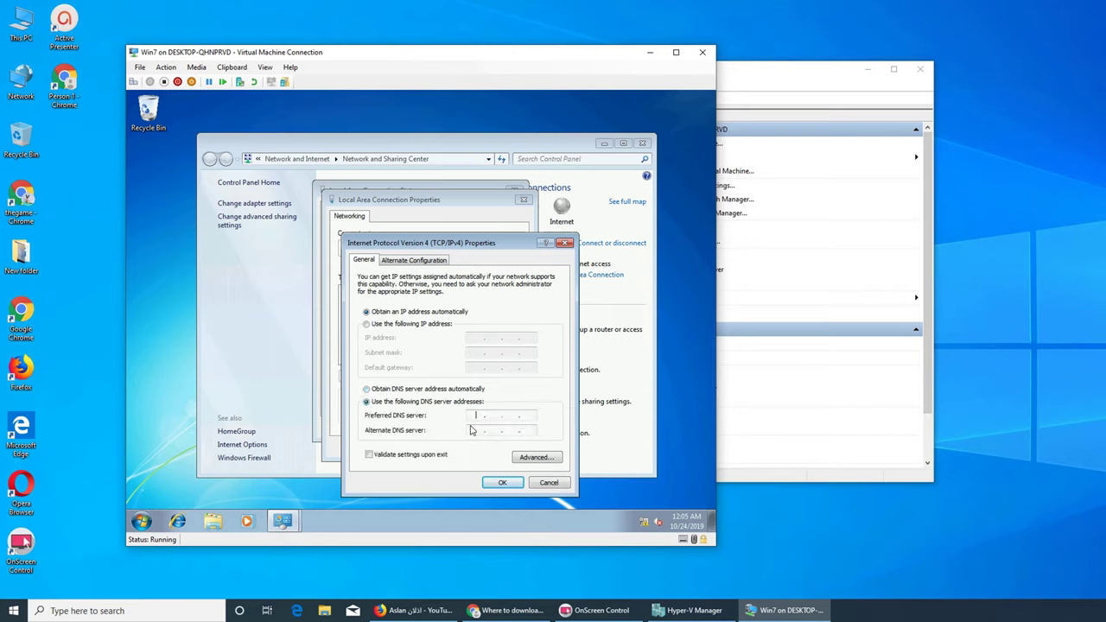
text(88)
key(BackSpace)
key(Tab)
key(Tab)
click(476, 434)
double_click(475, 416)
key(BackSpace)
text(8)
click(493, 436)
text(8)
click(512, 436)
text(8)
click(530, 436)
text(8)
- Apply the DNS settings and close the connection properties and status windows
click(502, 483)
click(471, 455)
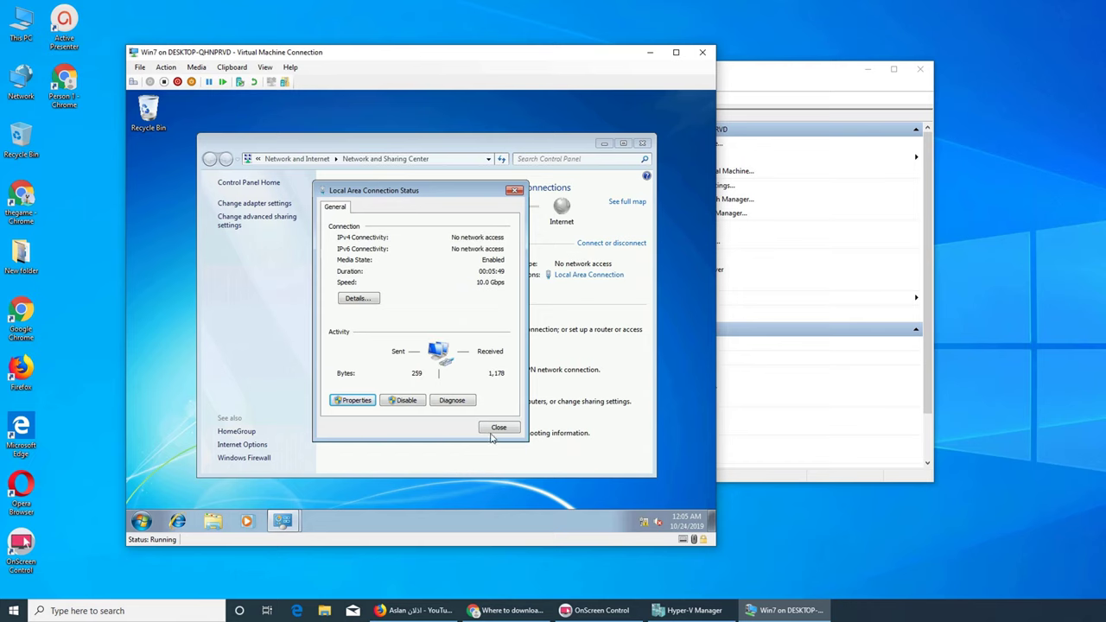
click(497, 428)
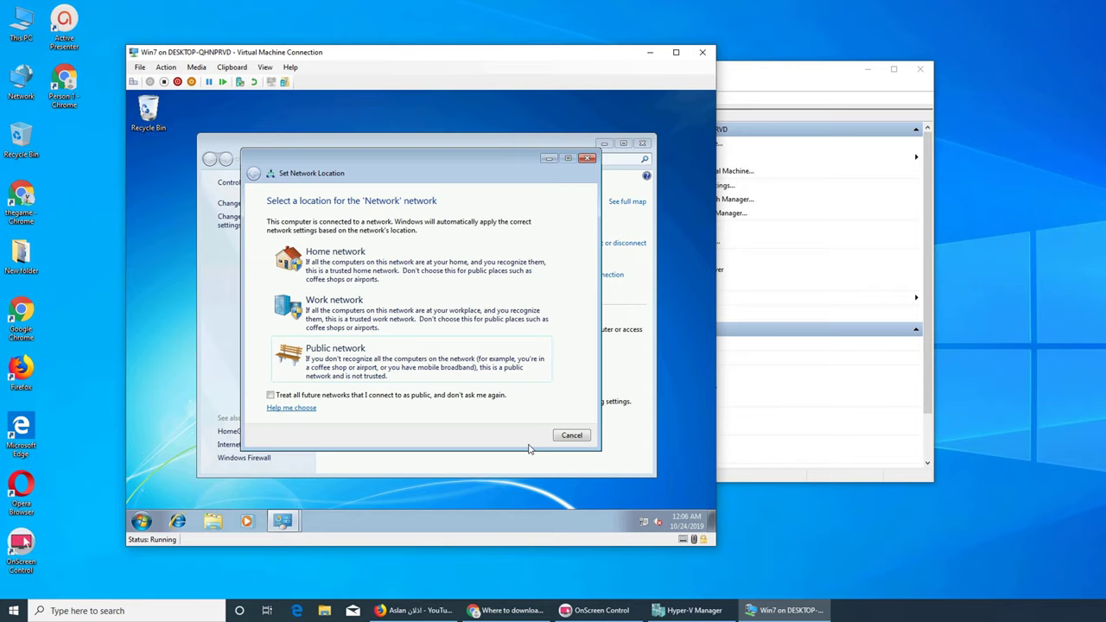
- Set the network location to Work, close Network and Sharing Center, and launch Internet Explorer maximized
click(402, 323)
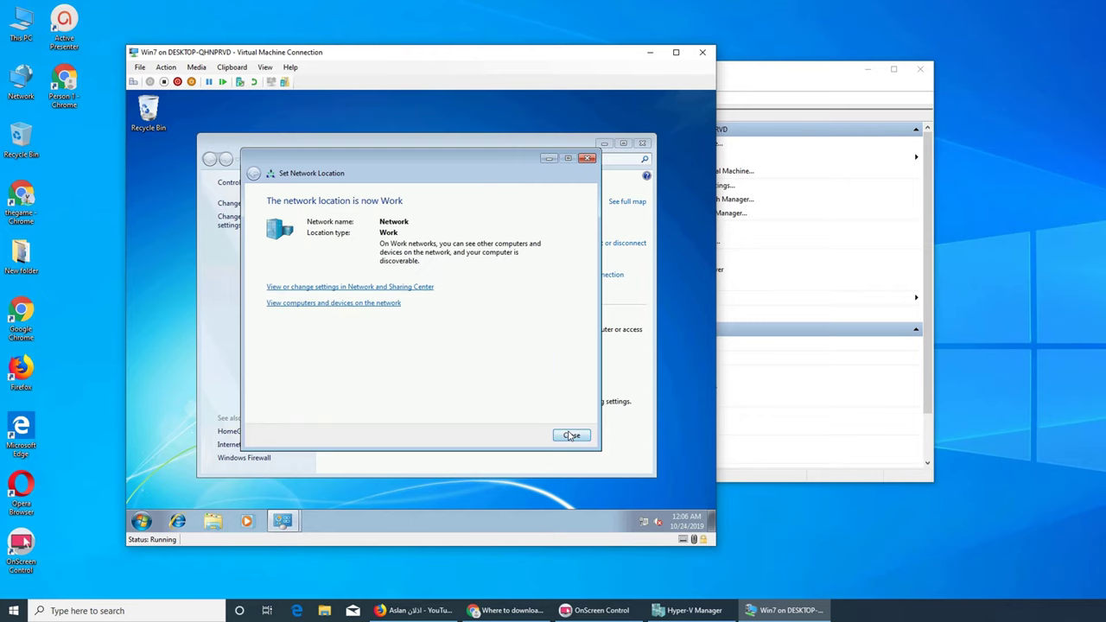
click(571, 436)
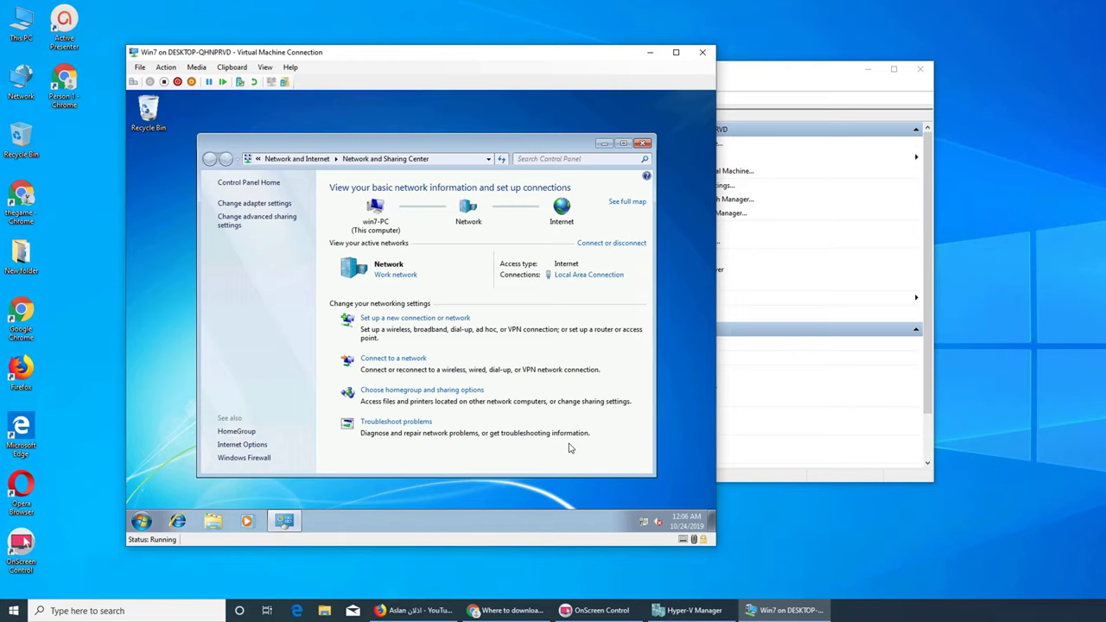
click(641, 143)
click(176, 524)
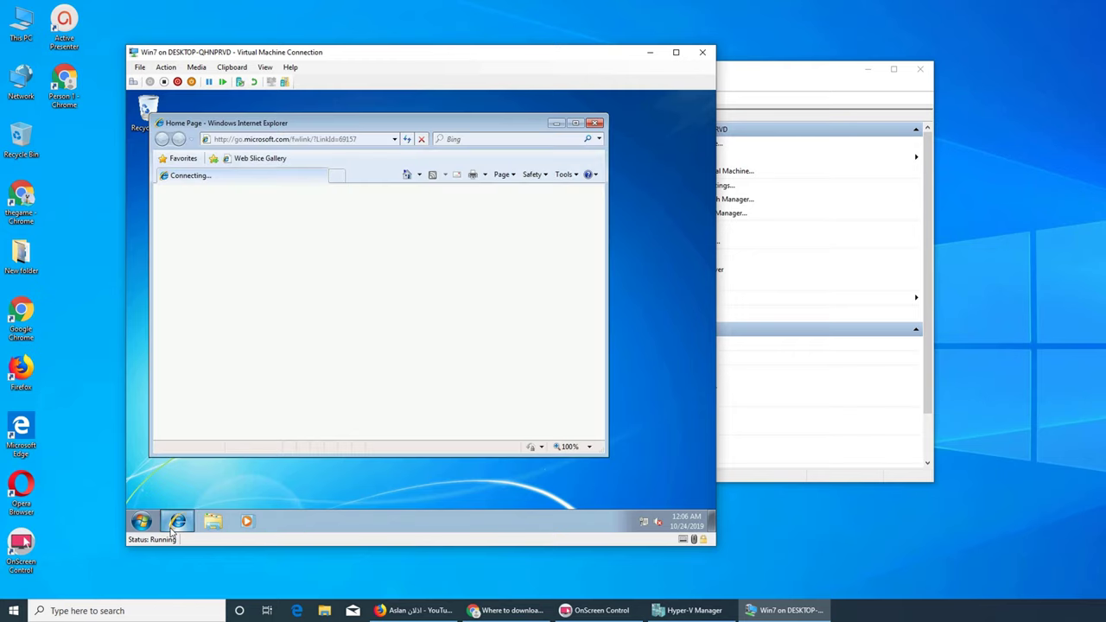
double_click(476, 121)
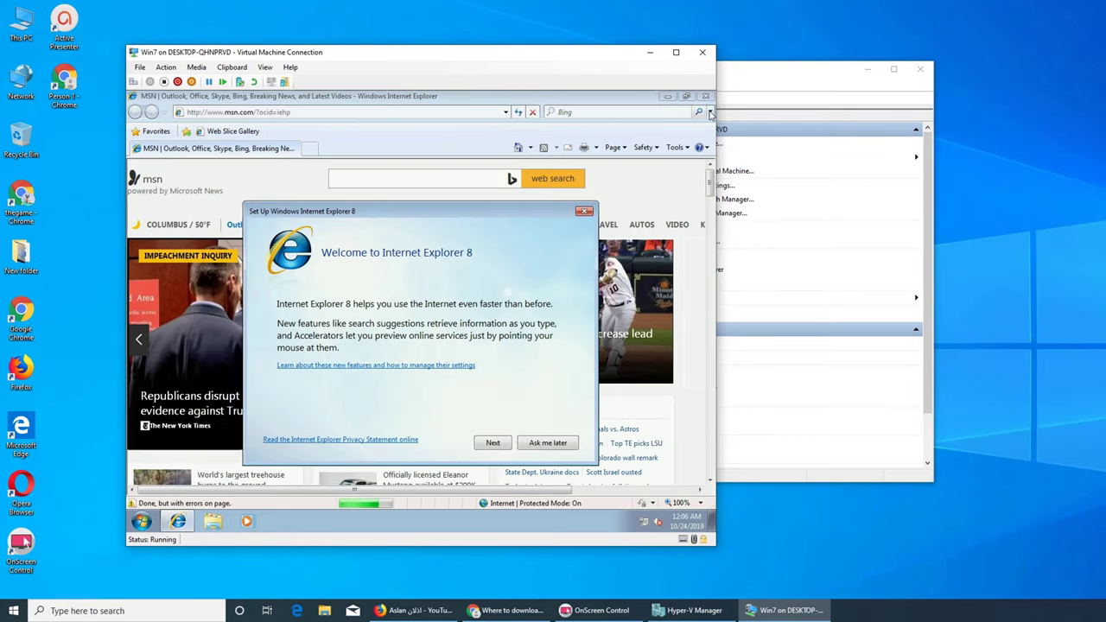
- Skip IE8 setup with Ask me later, open the online help page, and select the address bar
click(540, 443)
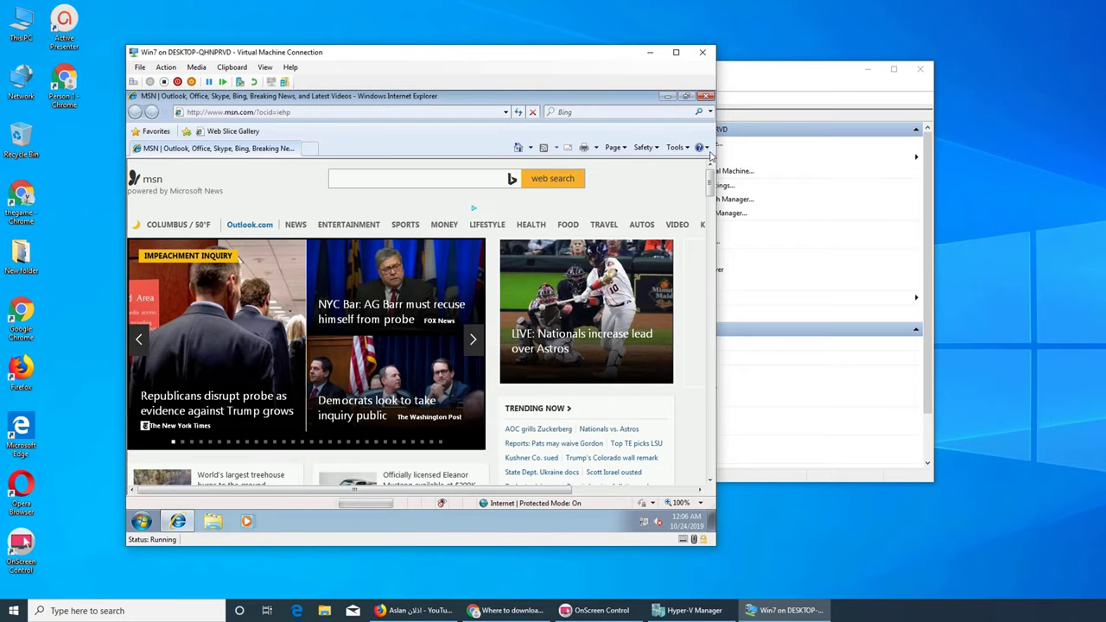
click(699, 147)
click(424, 301)
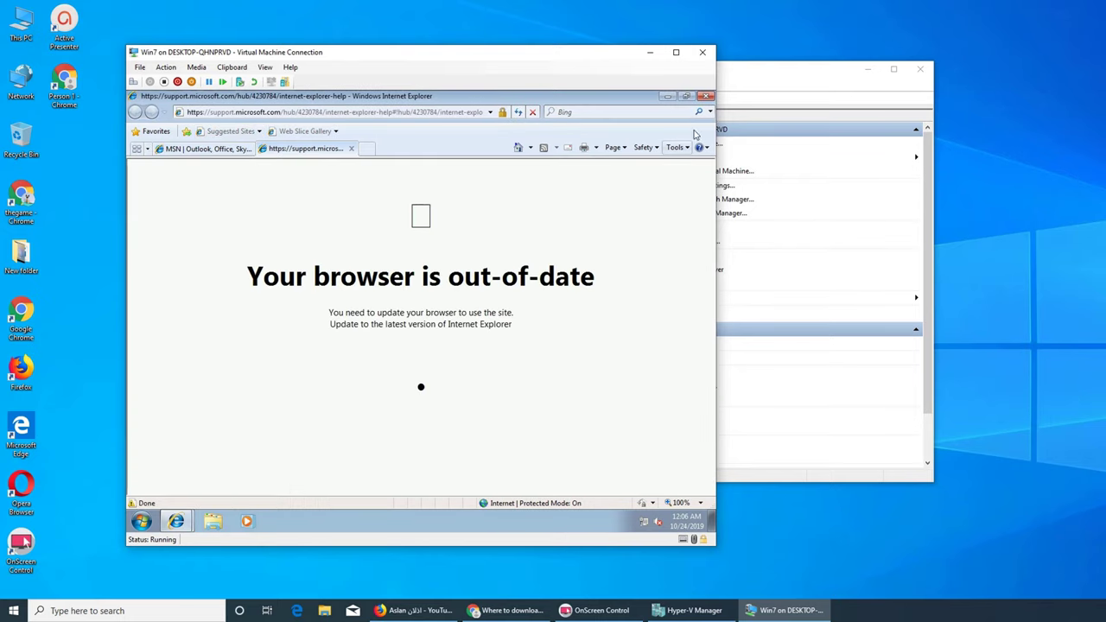
click(441, 113)
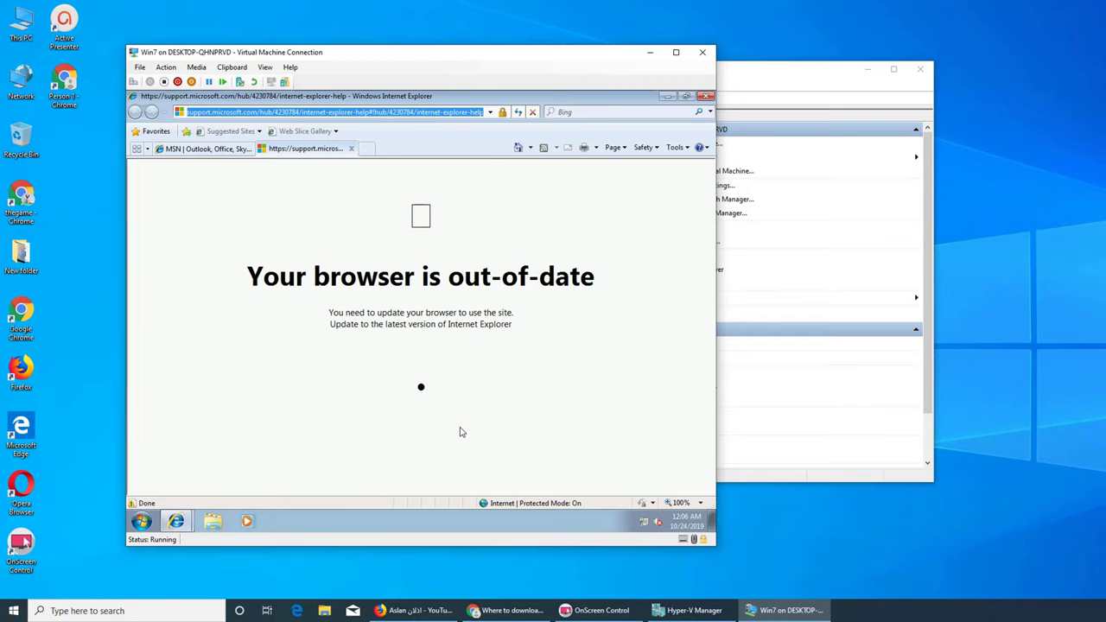
- Go to 'firefox', download the Firefox installer, and run it with administrator approval
text(firefox)
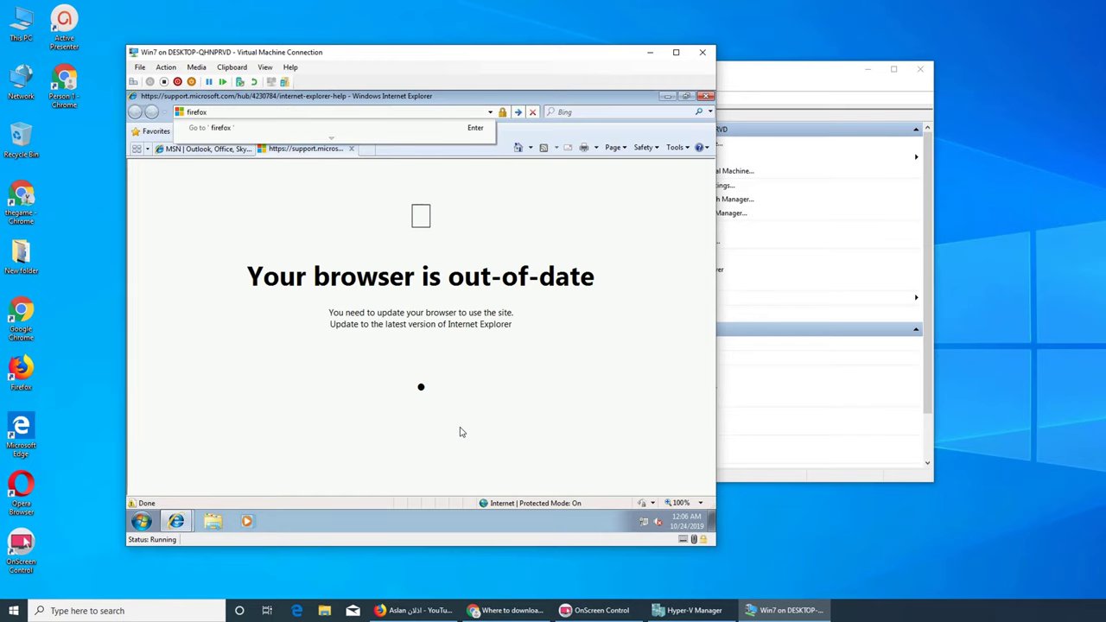
key(Return)
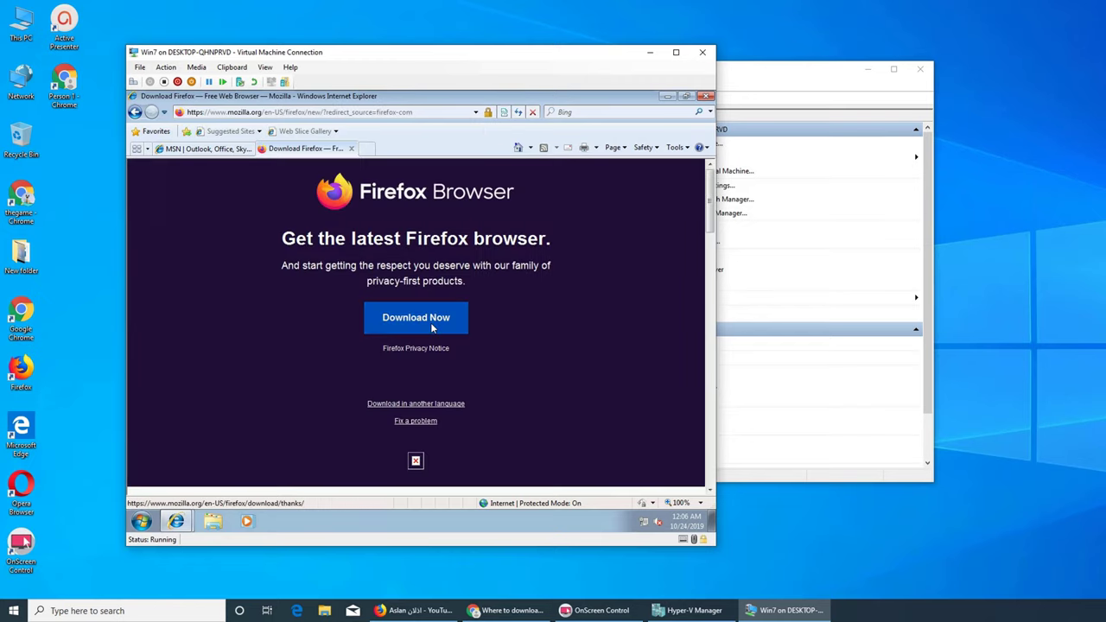
click(430, 322)
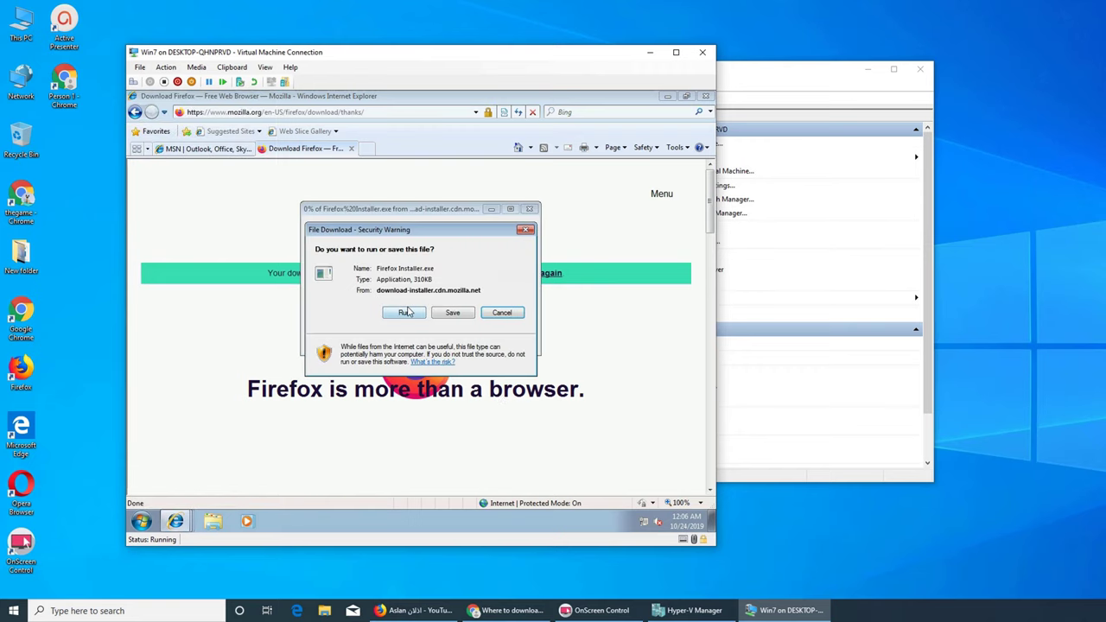
click(405, 313)
click(468, 295)
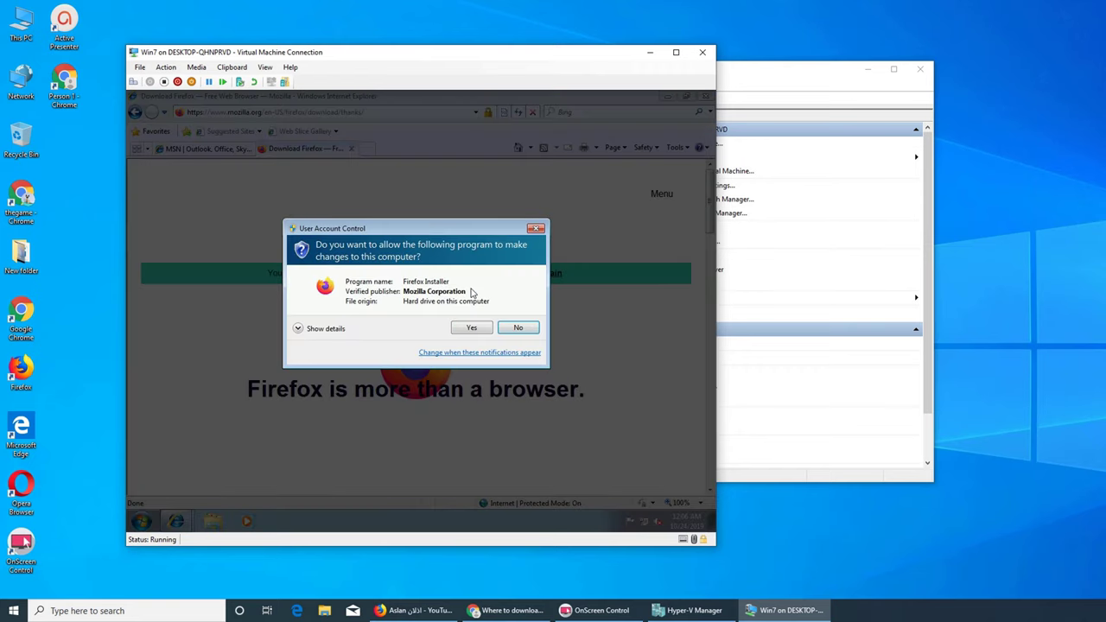
click(472, 331)
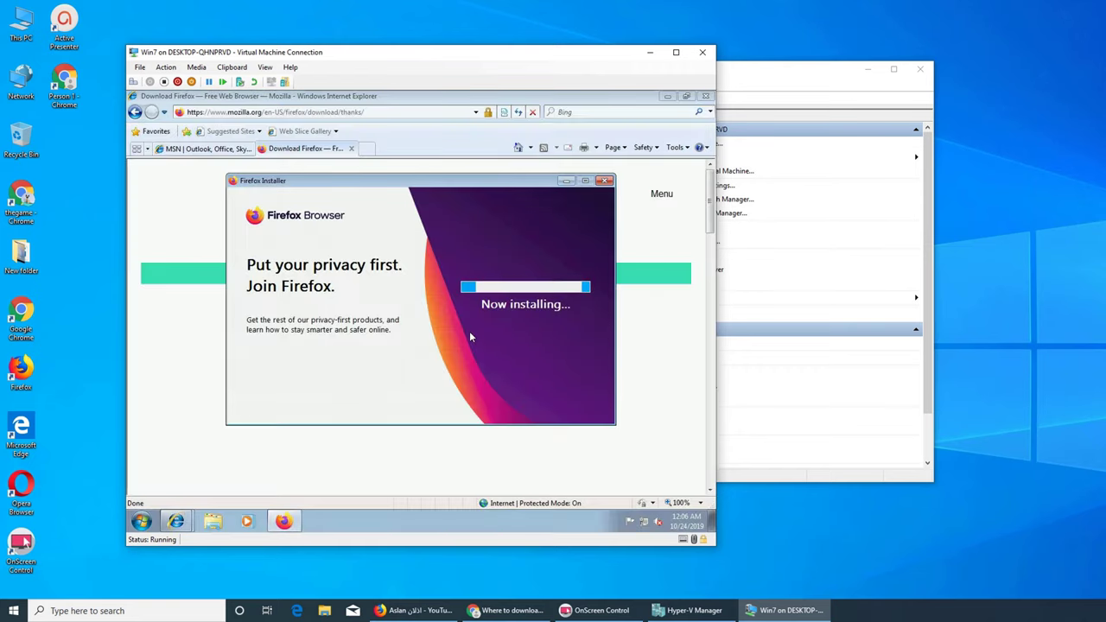
- Close all Internet Explorer tabs and minimize the newly installed Firefox window
click(705, 96)
click(402, 309)
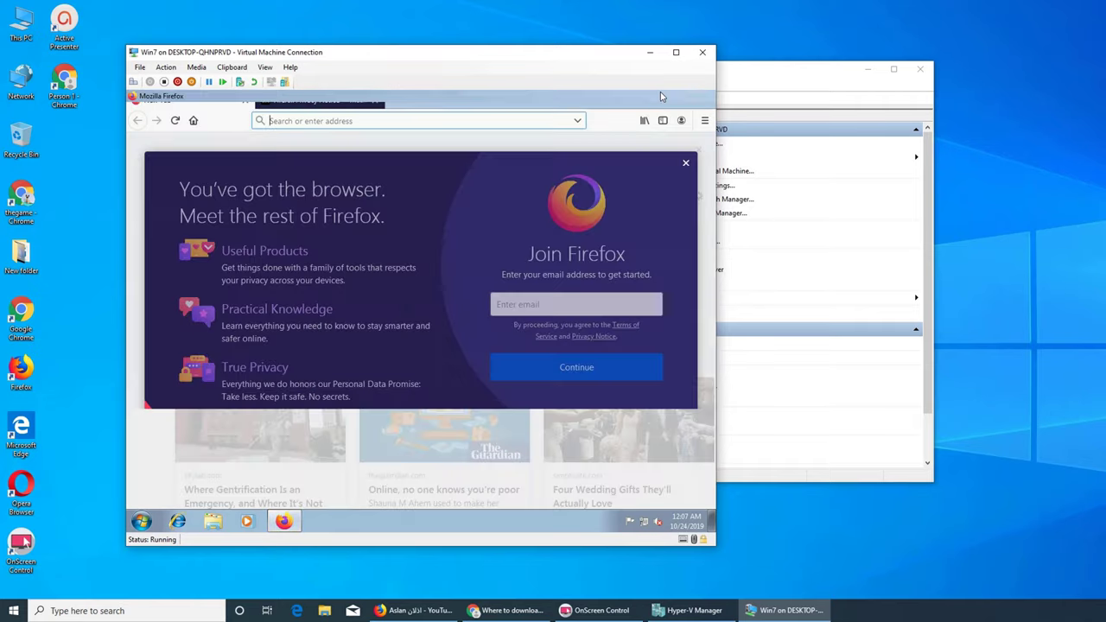
click(663, 95)
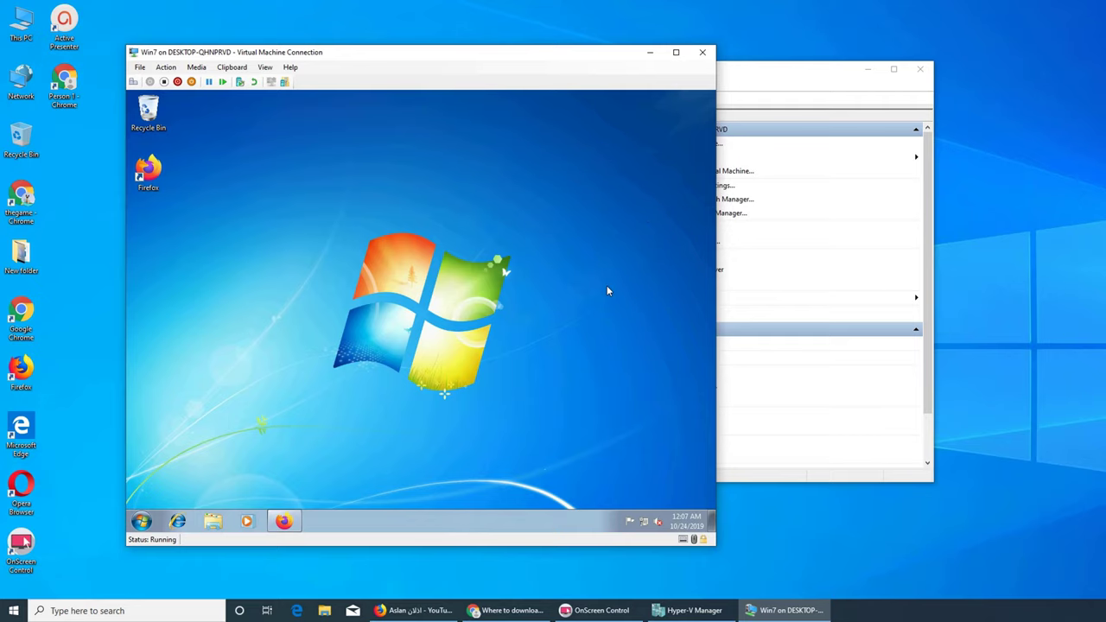
- Open the guest's Screen Resolution settings through Personalize and Display
right_click(532, 246)
click(578, 370)
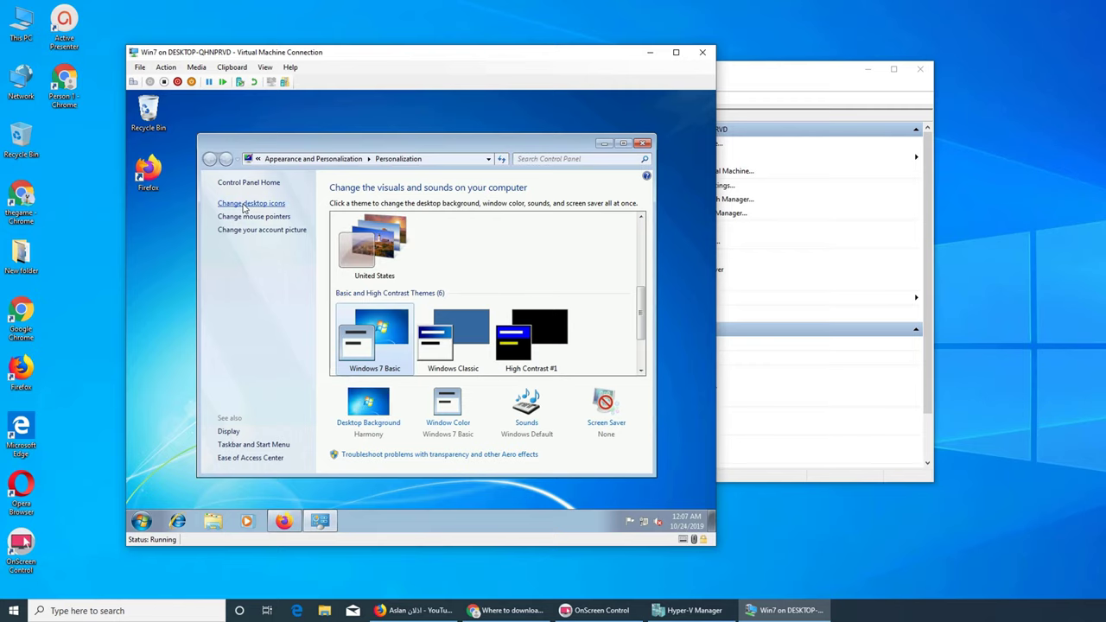
click(231, 431)
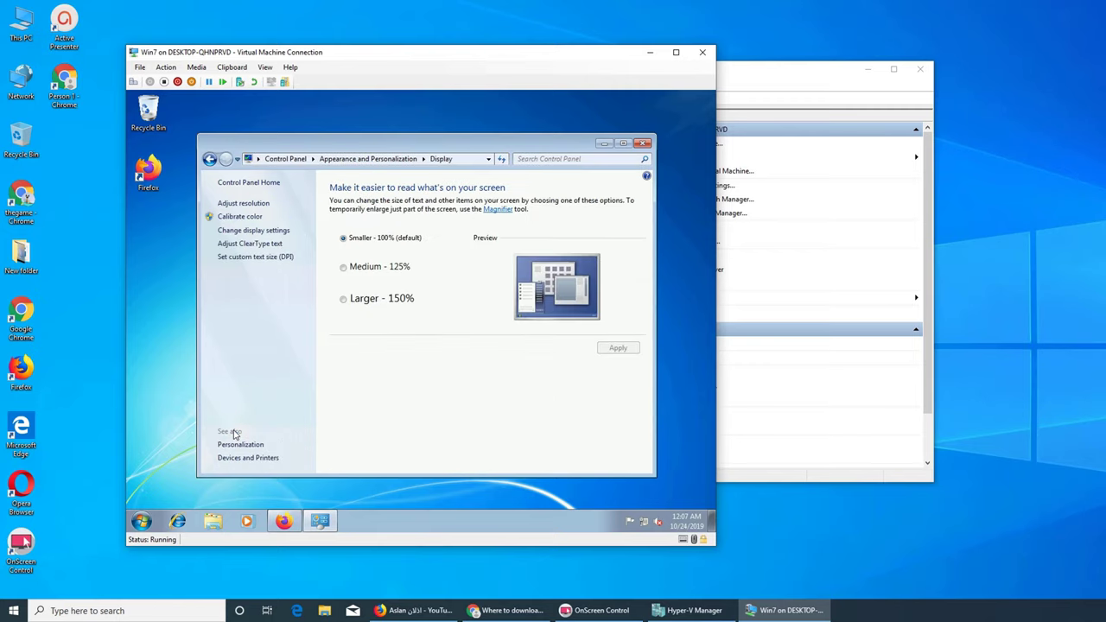
click(281, 231)
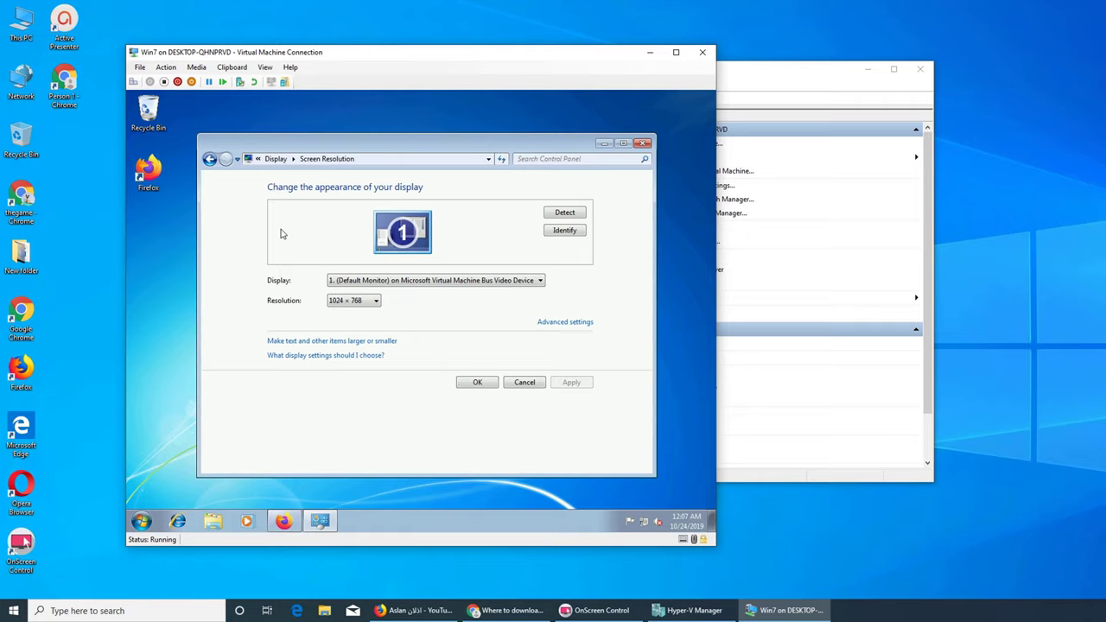
- Set resolution to 1600 × 1200, keep the change, close settings, and reposition the VM window
click(361, 301)
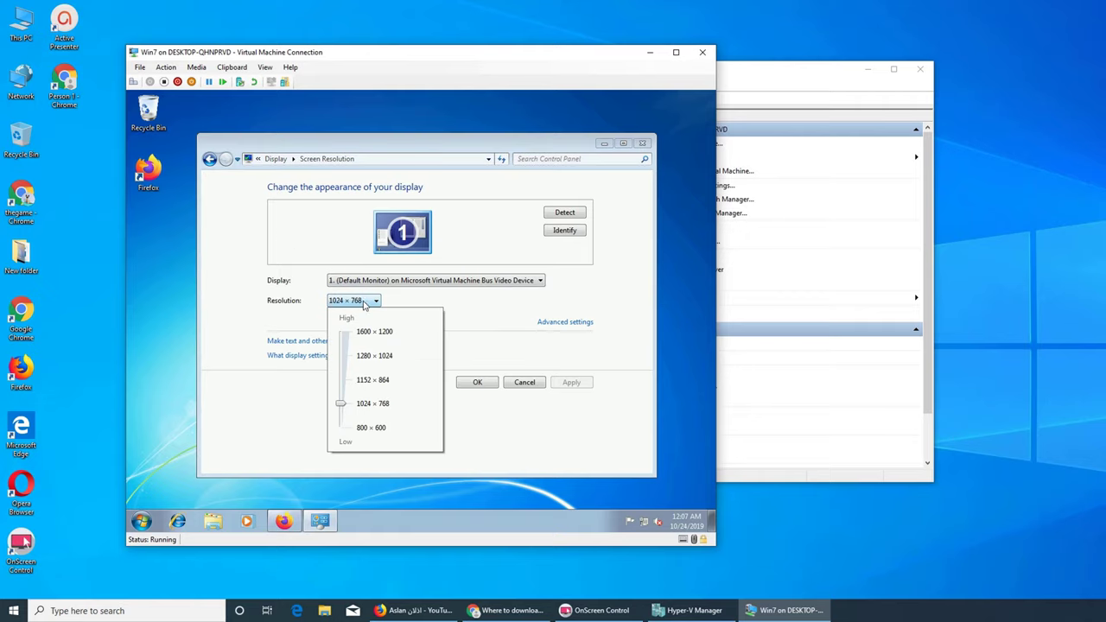
click(346, 335)
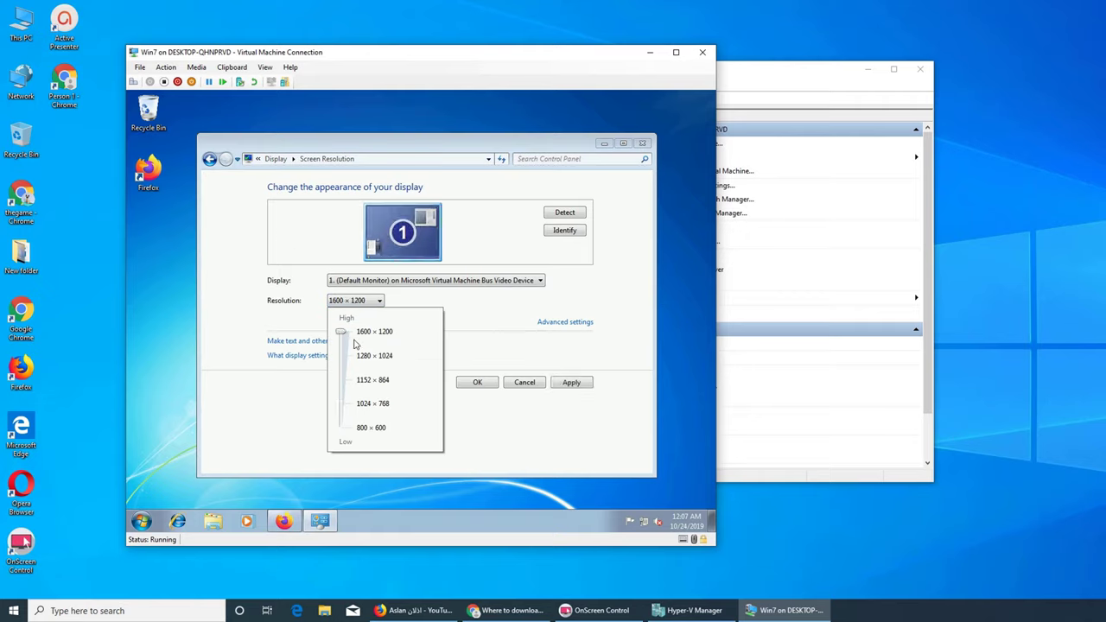
click(569, 385)
click(571, 383)
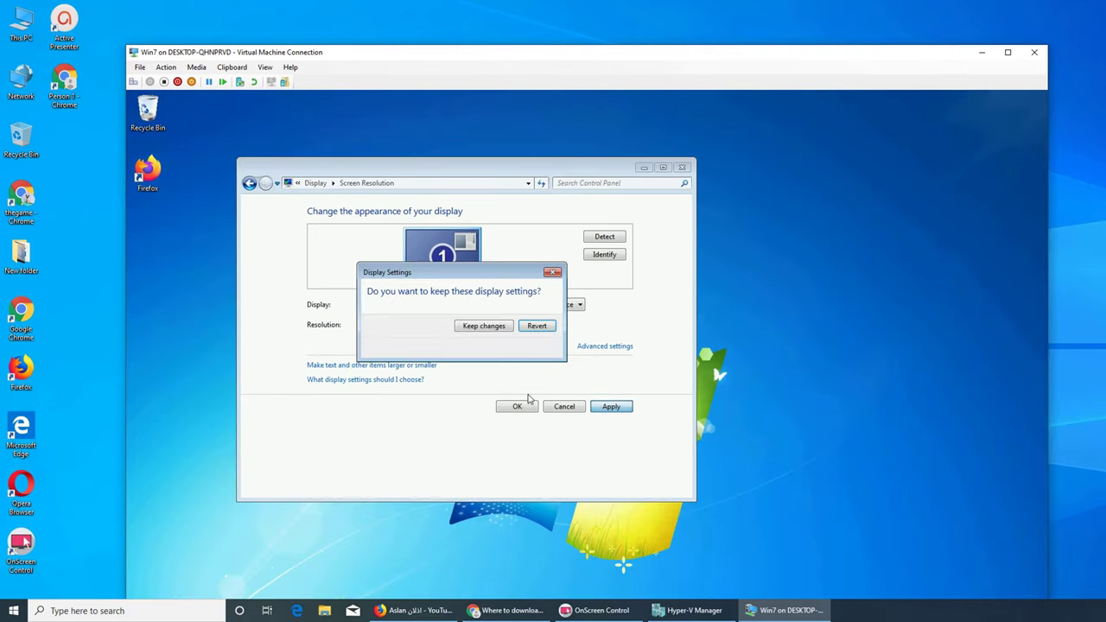
click(505, 327)
click(516, 406)
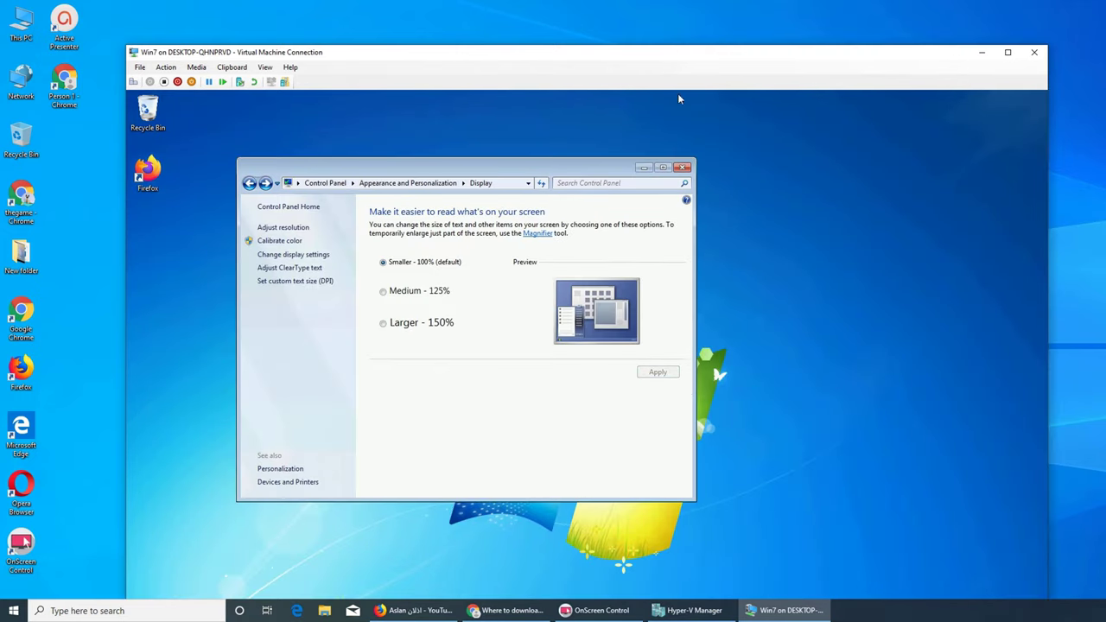
click(683, 167)
drag(549, 57, 538, 23)
- Reopen Screen Resolution settings from the desktop's Personalize menu
right_click(526, 137)
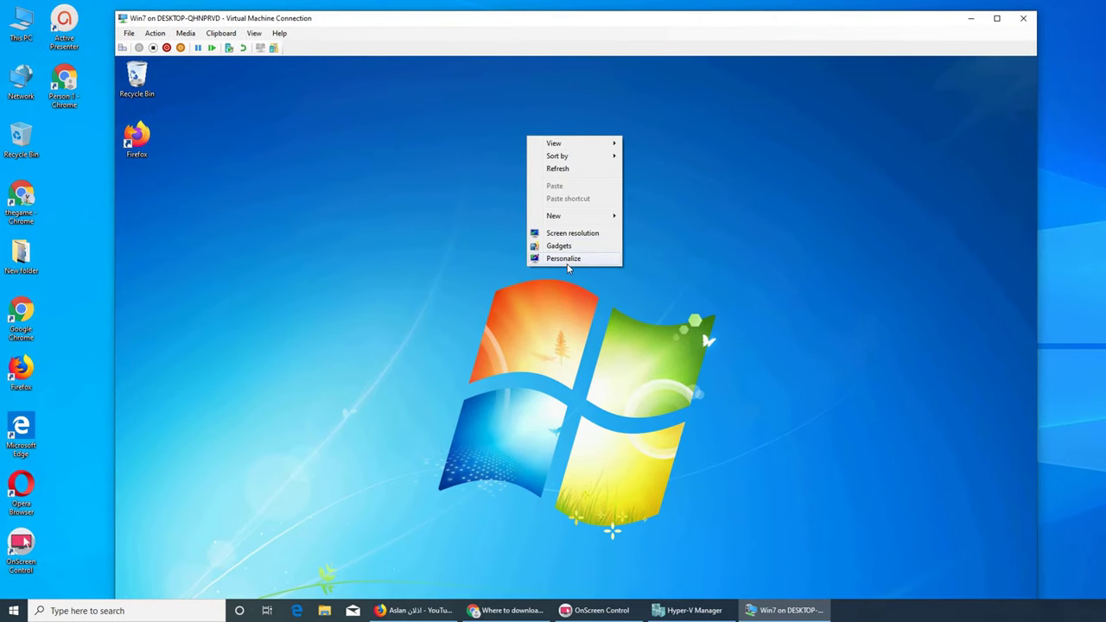
click(566, 258)
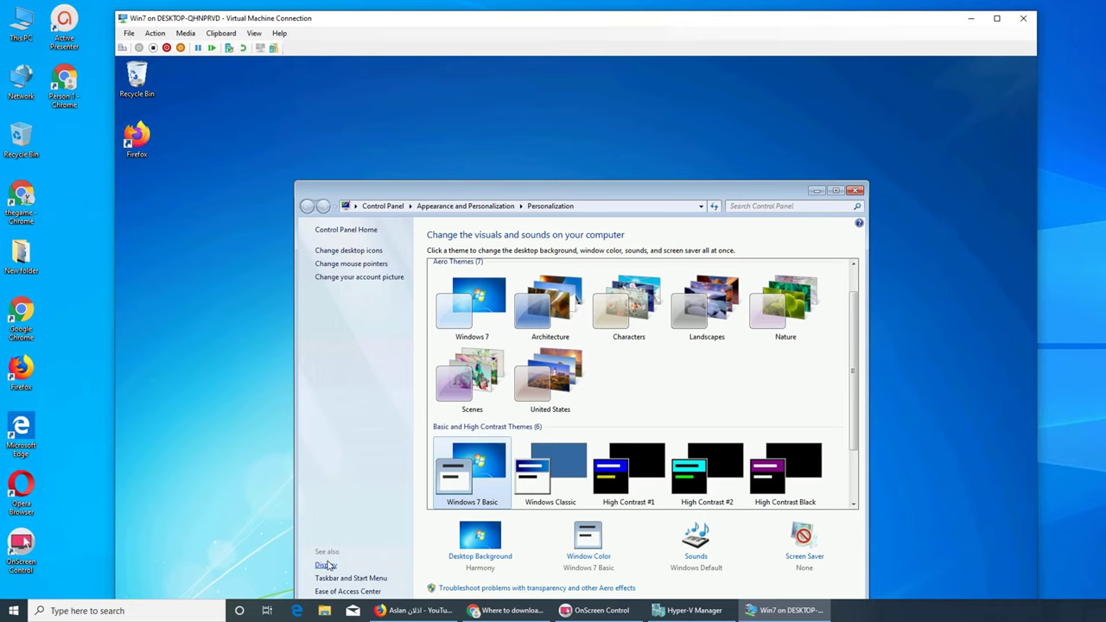
click(327, 566)
click(362, 279)
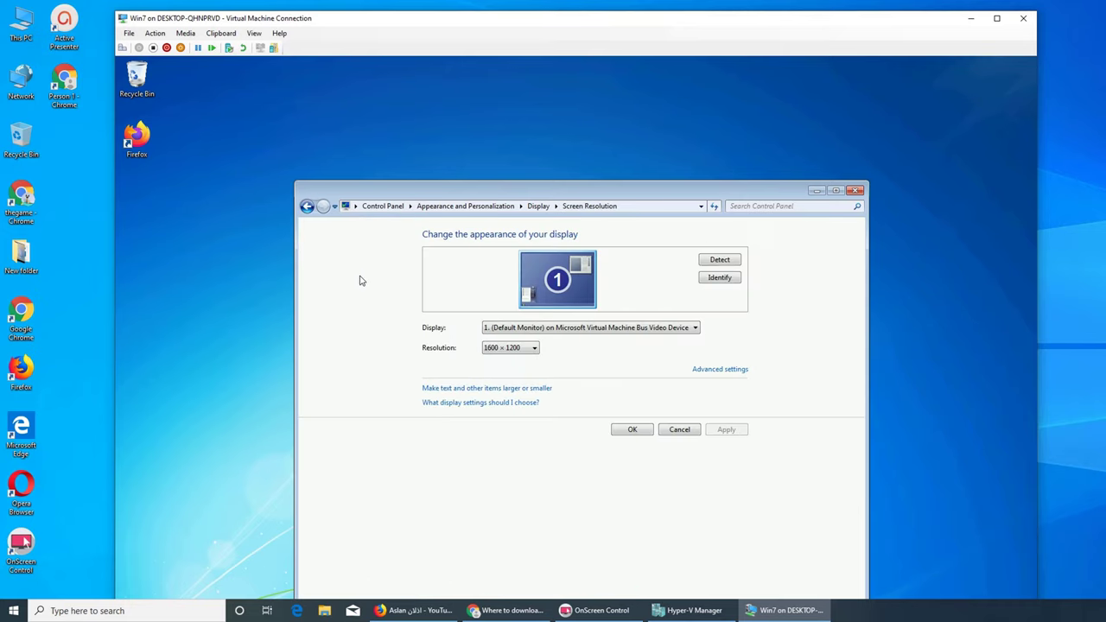
- Lower the resolution to 1024 × 768, keep the change, and close the display settings
click(535, 348)
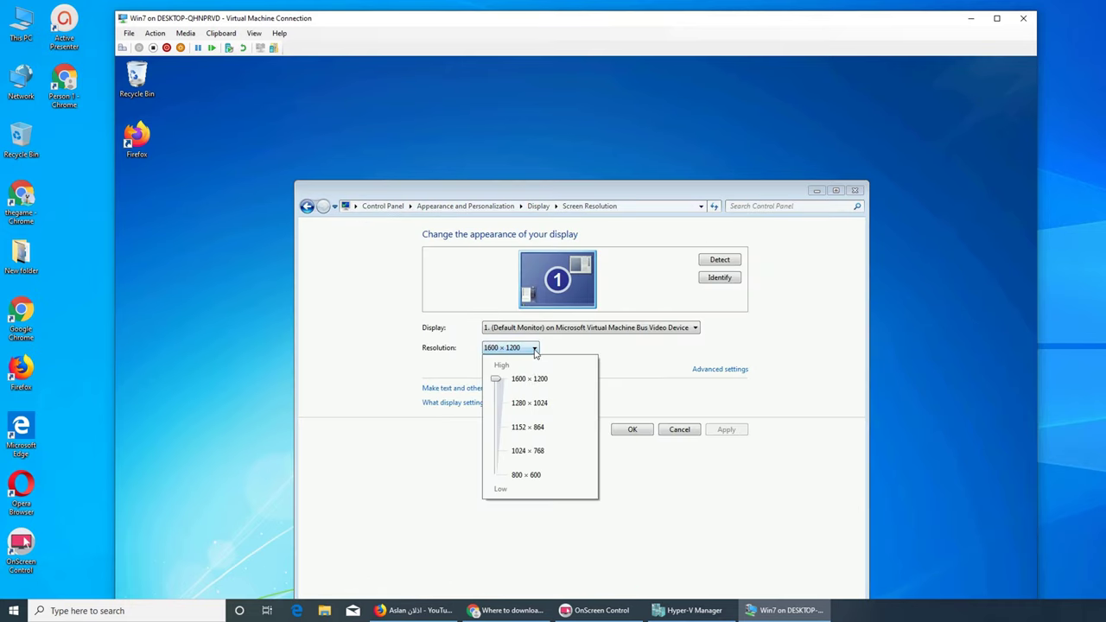
click(496, 451)
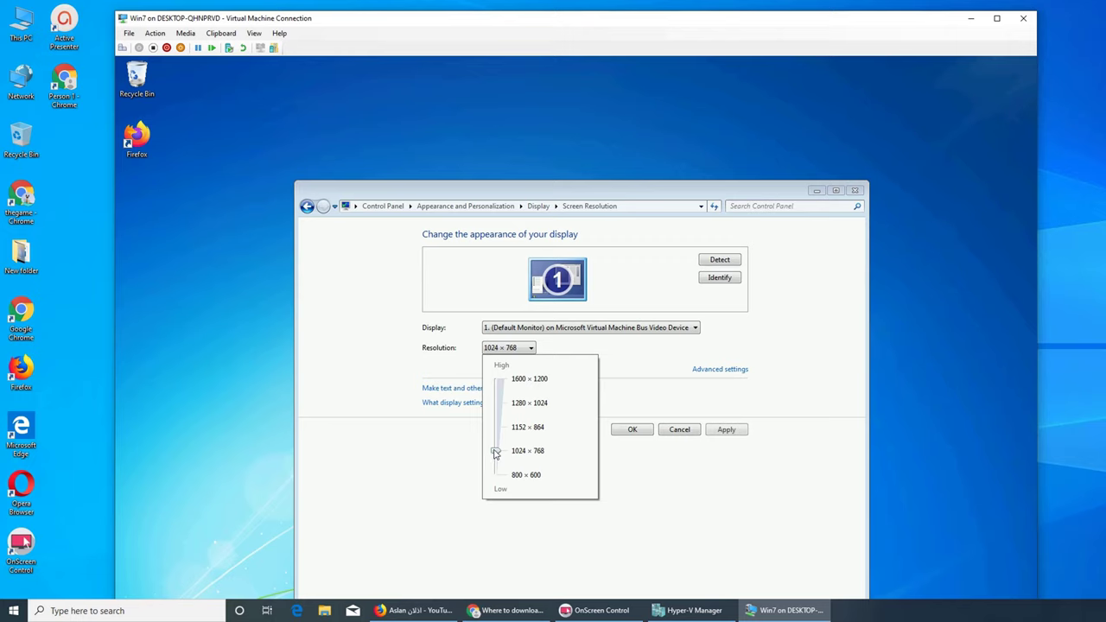
click(542, 476)
click(632, 429)
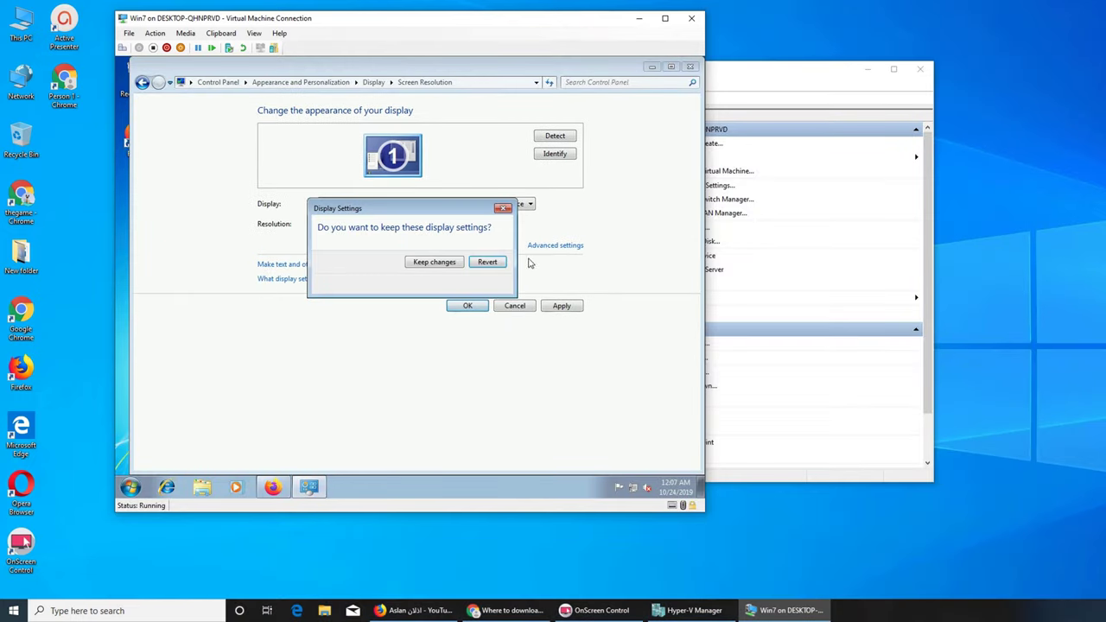
click(434, 262)
click(690, 67)
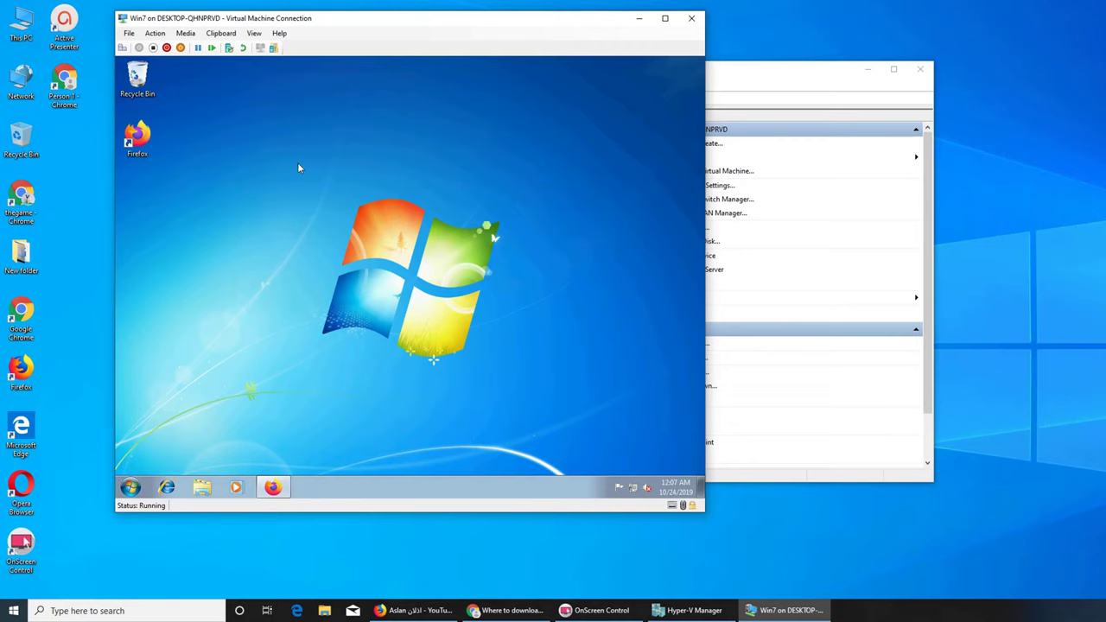
- Select and deselect the Firefox shortcut on the Win7 desktop, then return to Hyper-V Manager
click(138, 143)
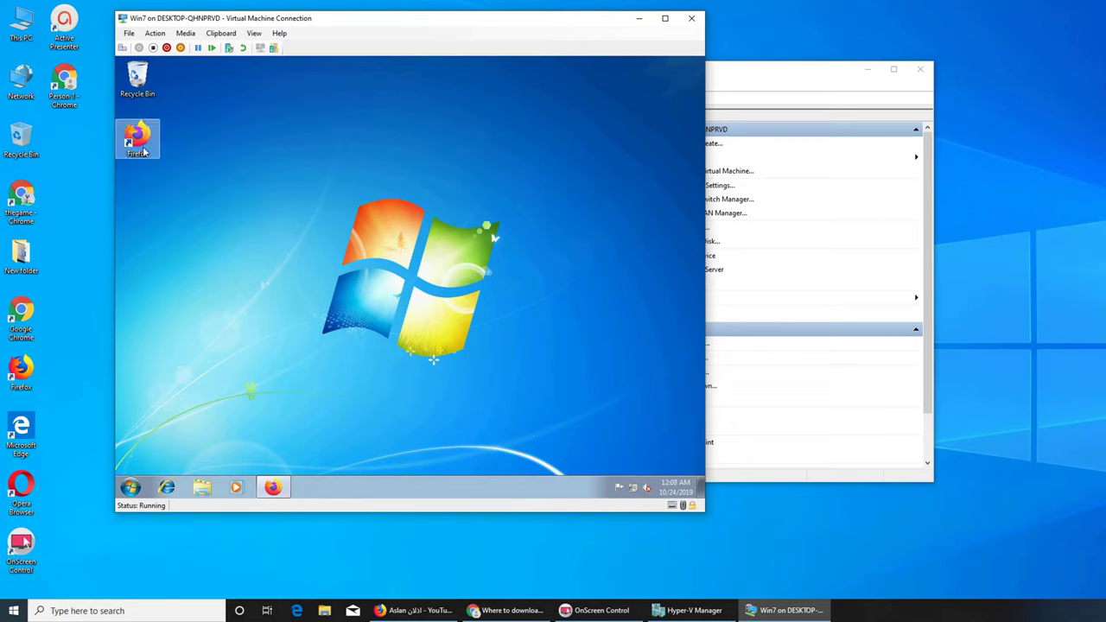
click(318, 237)
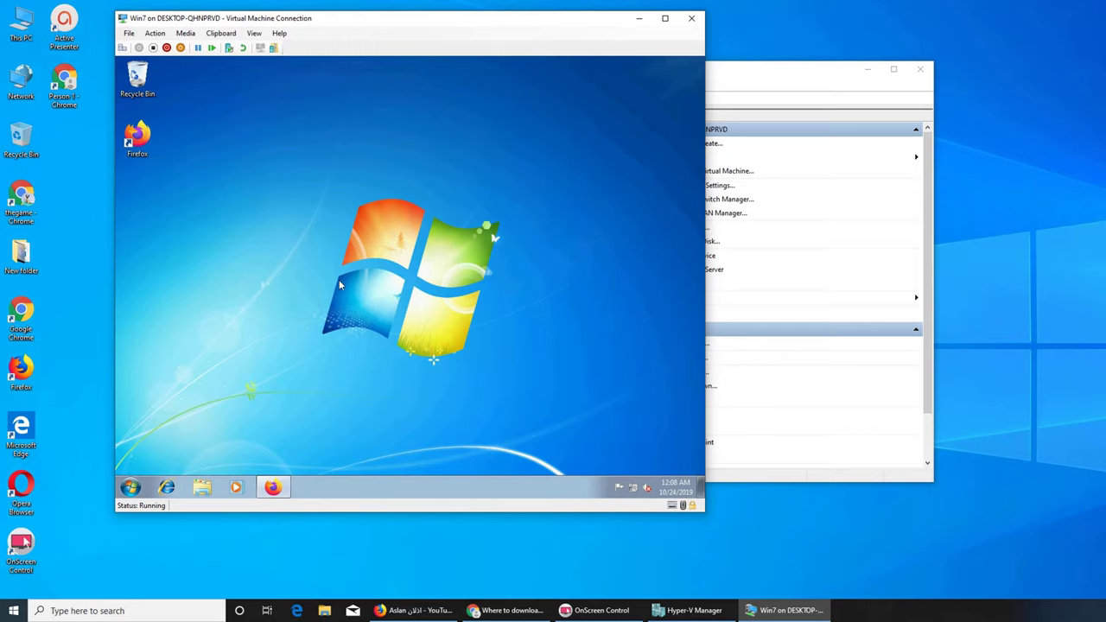
click(753, 77)
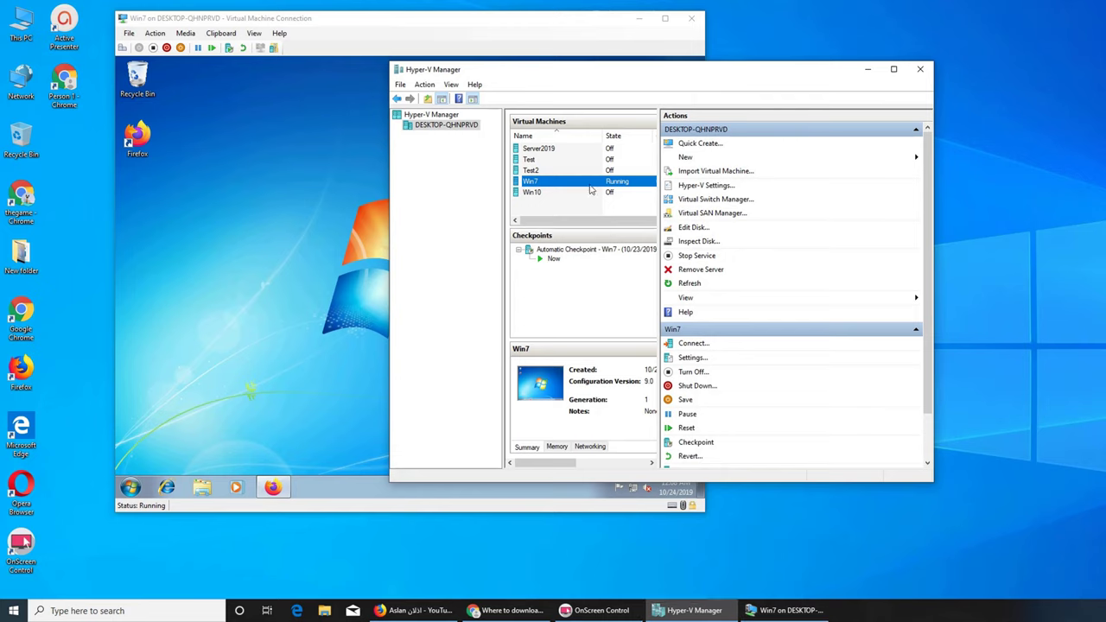